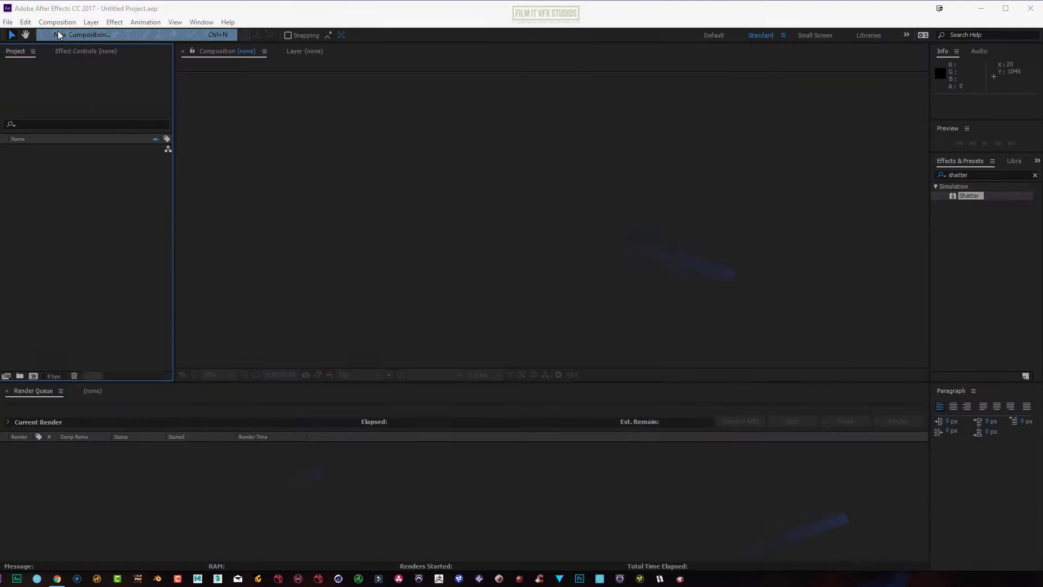
Create a new 1920×1080 HDTV composition.
{"action": "left_click", "coordinate": [58, 34]}
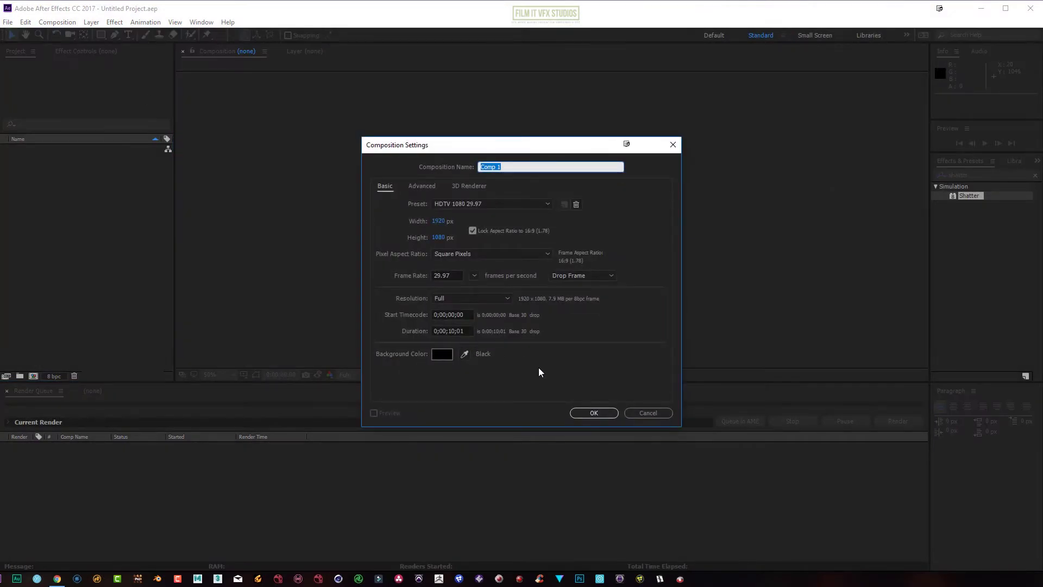
{"action": "left_click", "coordinate": [595, 412]}
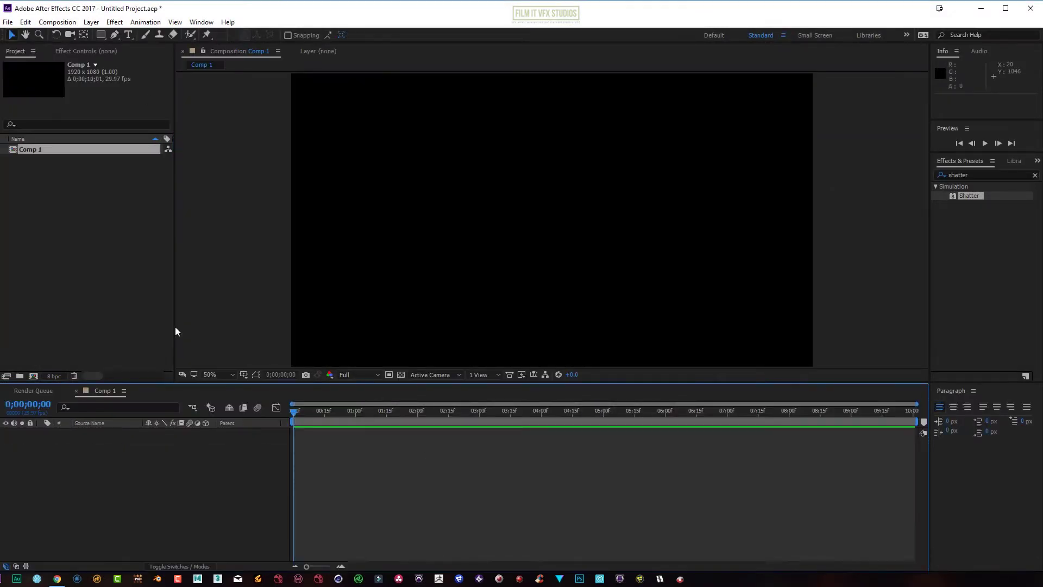
{"action": "key", "text": "Return"}
Add a SHATTER text layer and move it to the centre of the frame.
{"action": "left_click", "coordinate": [91, 23]}
{"action": "mouse_move", "coordinate": [176, 35]}
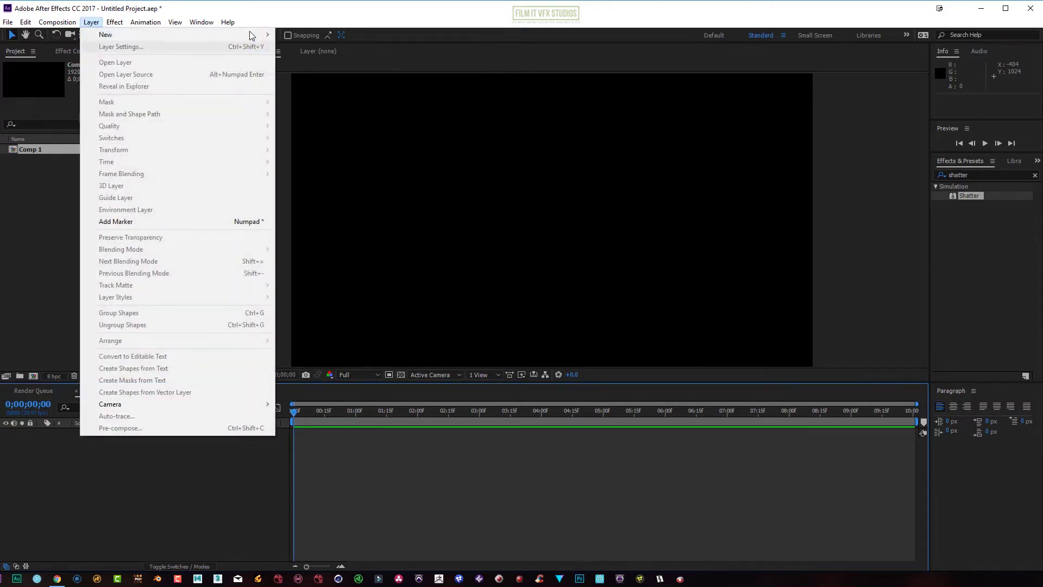
{"action": "left_click", "coordinate": [293, 35]}
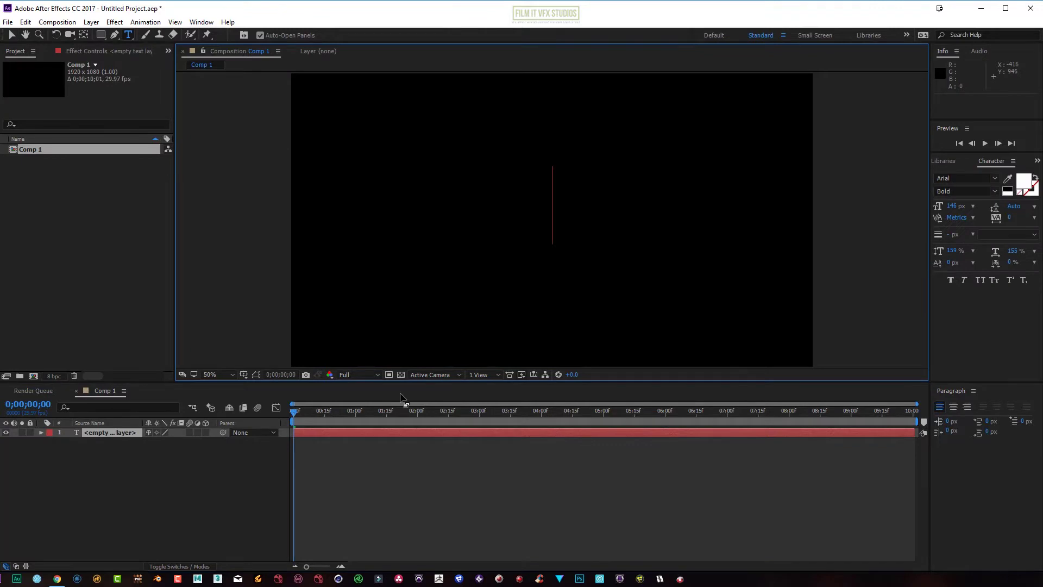
{"action": "type", "text": "SHATTER"}
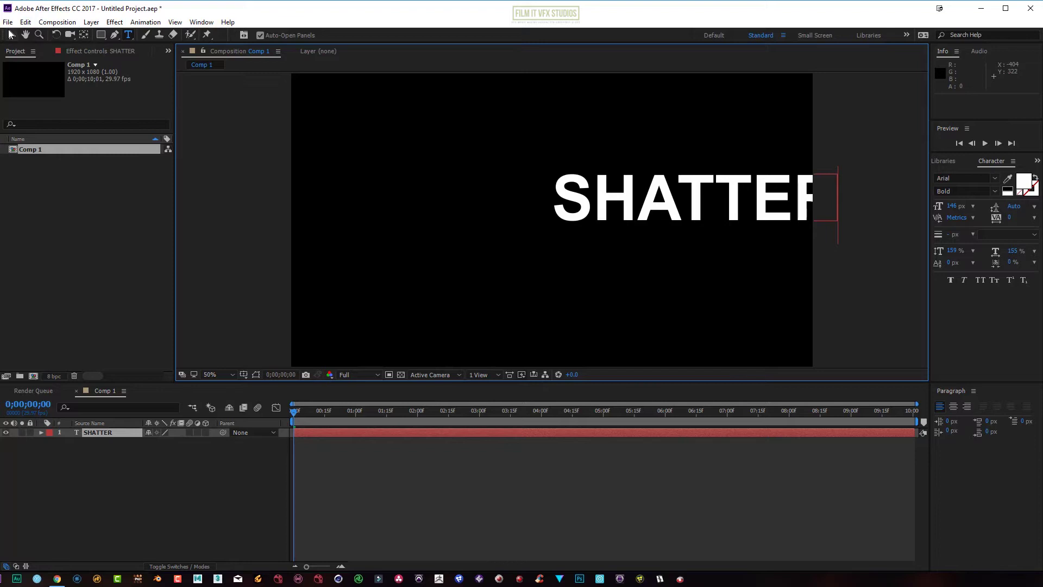
{"action": "left_click", "coordinate": [12, 37]}
{"action": "left_click_drag", "start_coordinate": [679, 192], "coordinate": [488, 217]}
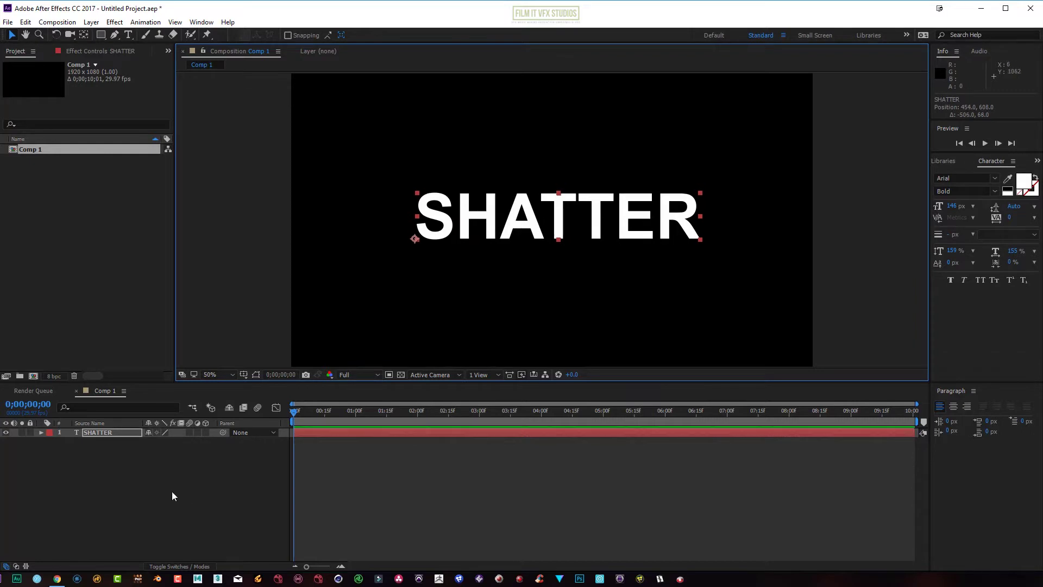
Create a solid named 'saber' and apply the Saber effect to it.
{"action": "right_click", "coordinate": [104, 468]}
{"action": "mouse_move", "coordinate": [129, 350]}
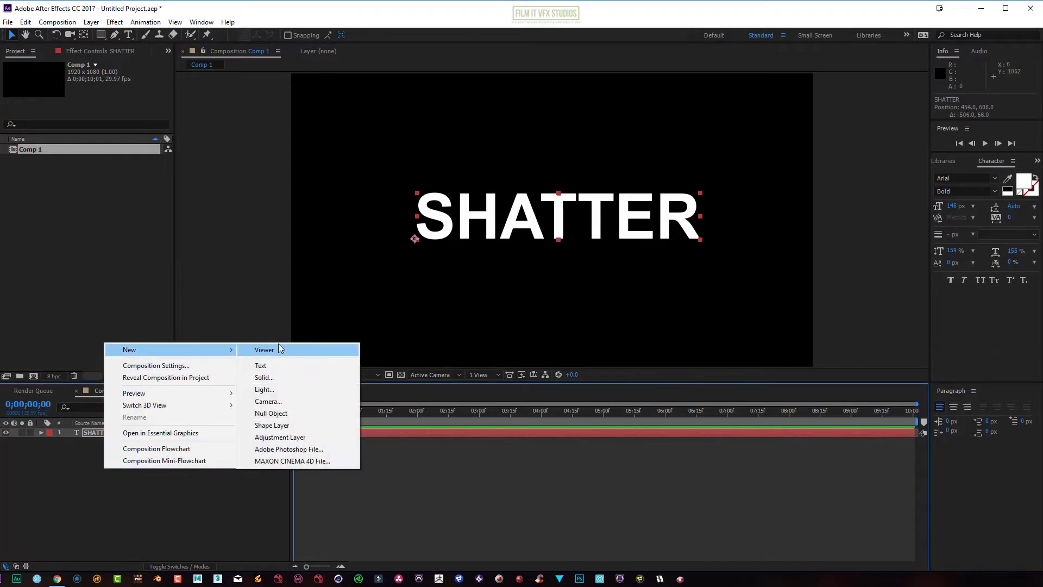
{"action": "left_click", "coordinate": [271, 378]}
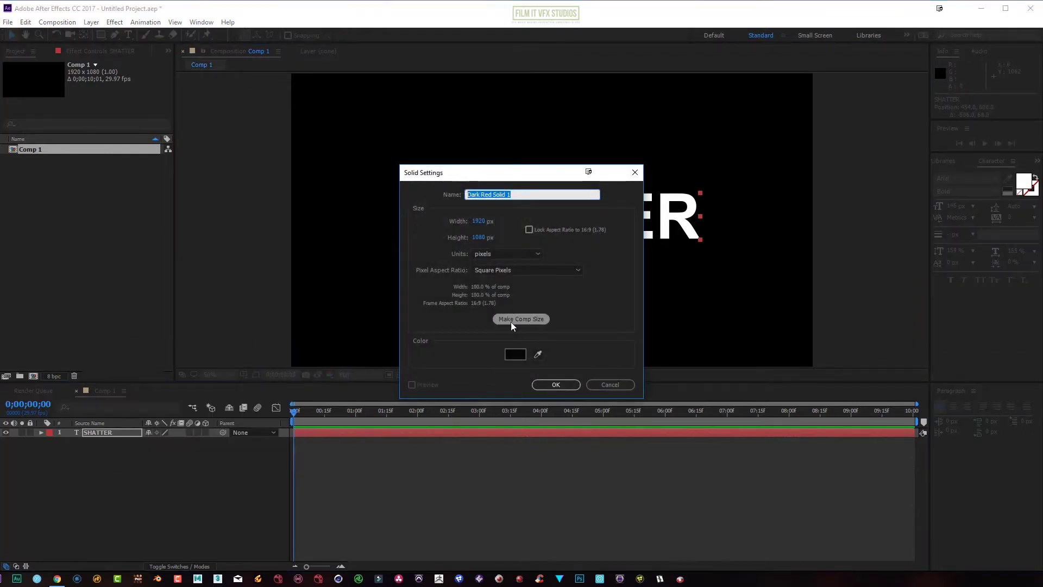
{"action": "type", "text": "sab"}
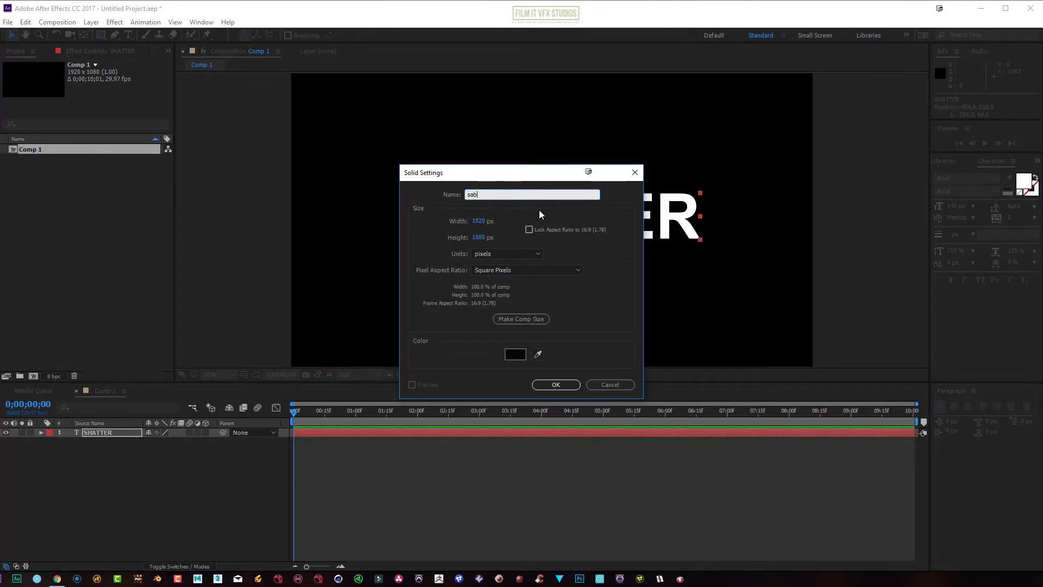
{"action": "type", "text": "er"}
{"action": "left_click", "coordinate": [559, 384]}
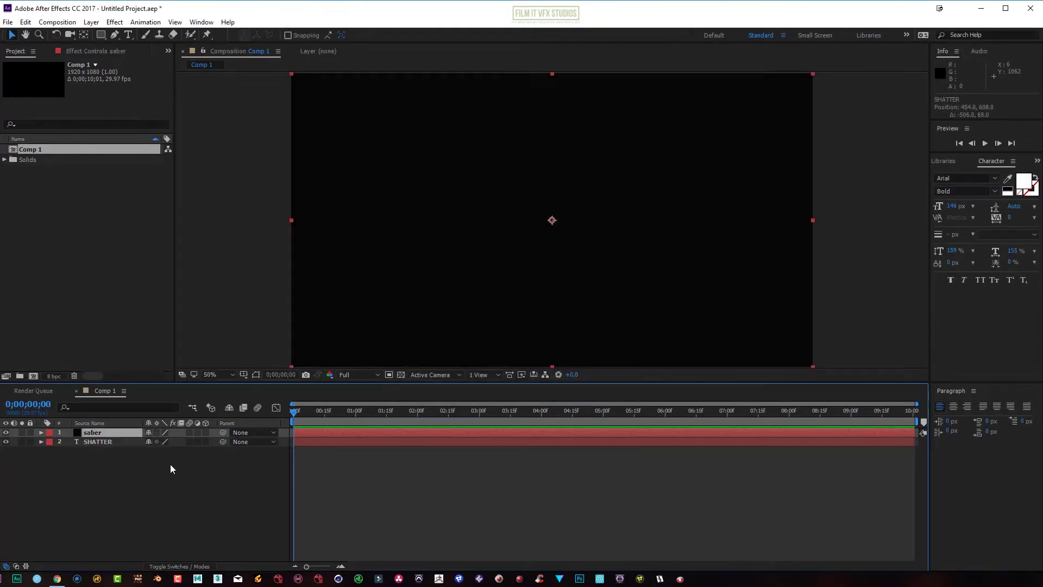
{"action": "right_click", "coordinate": [107, 432]}
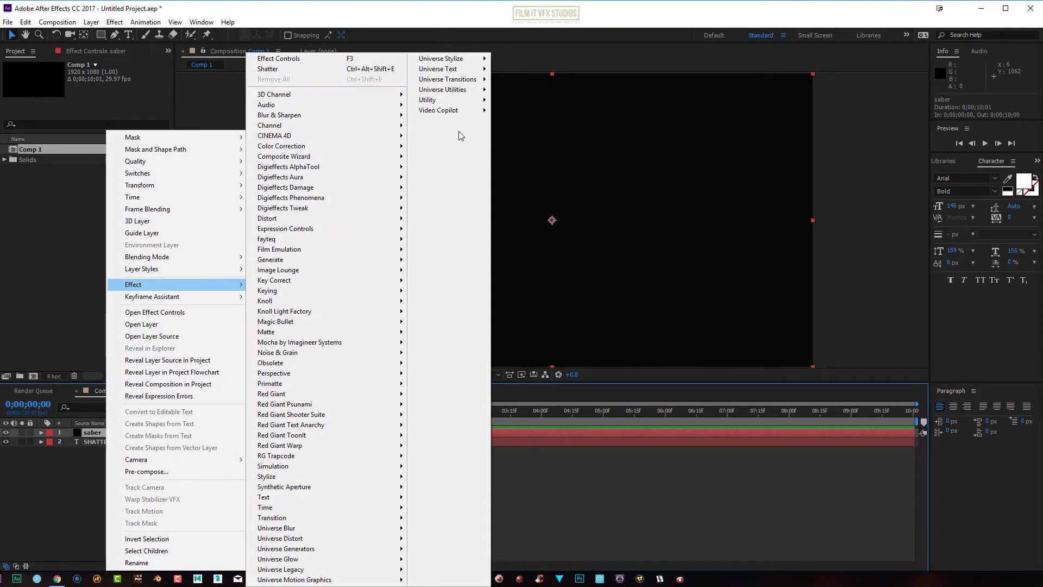
{"action": "mouse_move", "coordinate": [438, 110]}
{"action": "left_click", "coordinate": [512, 147]}
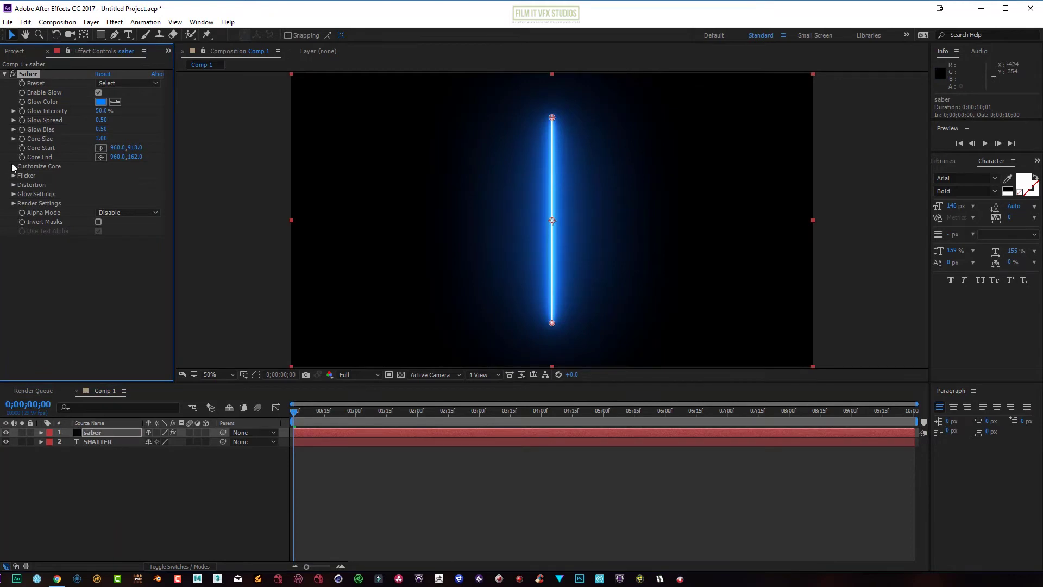
Set Saber's Core Type to Text Layer using the SHATTER layer.
{"action": "left_click", "coordinate": [13, 166]}
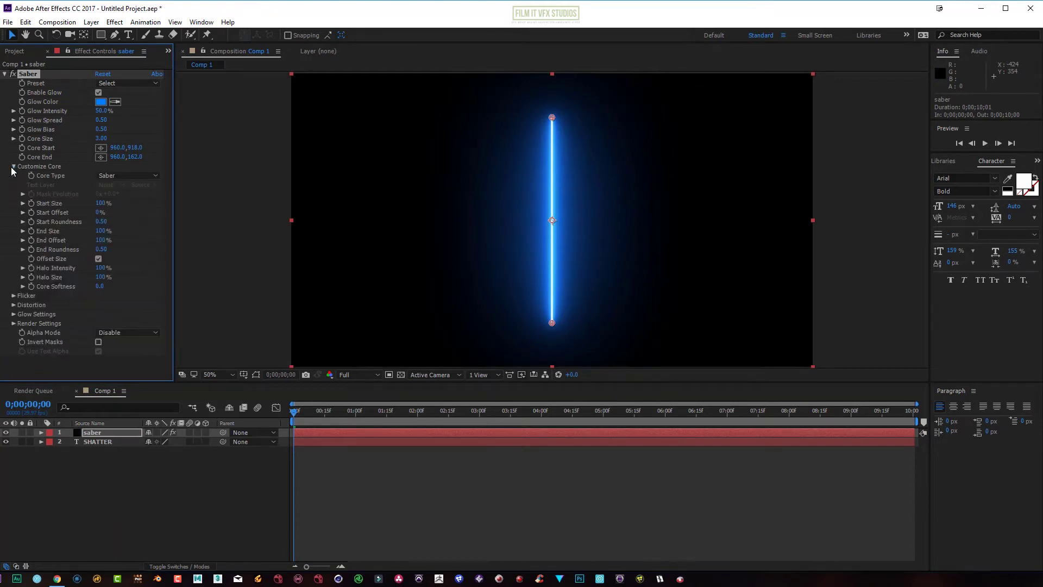
{"action": "left_click", "coordinate": [103, 176]}
{"action": "left_click", "coordinate": [106, 211]}
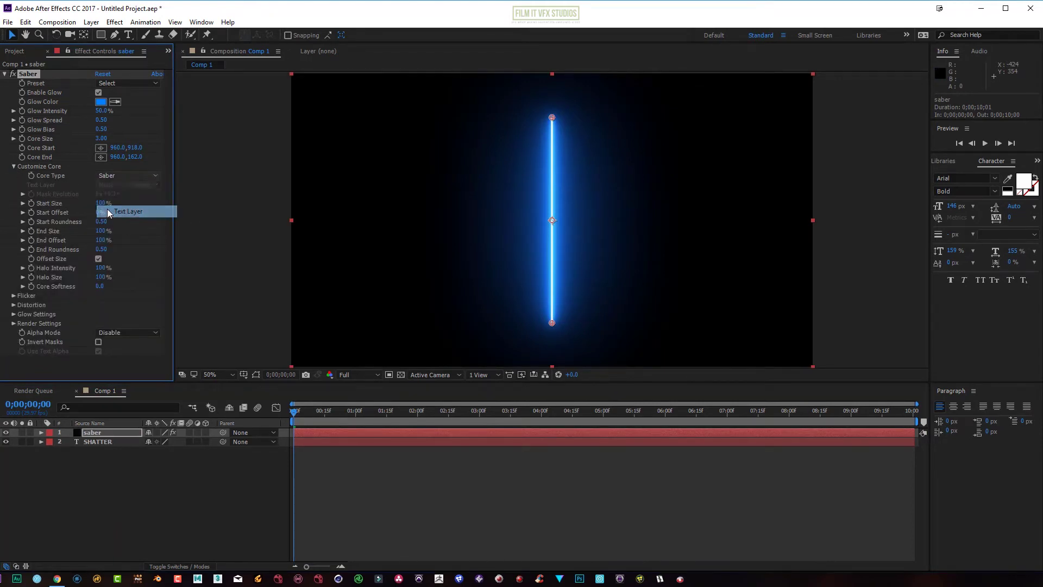
{"action": "left_click", "coordinate": [109, 185]}
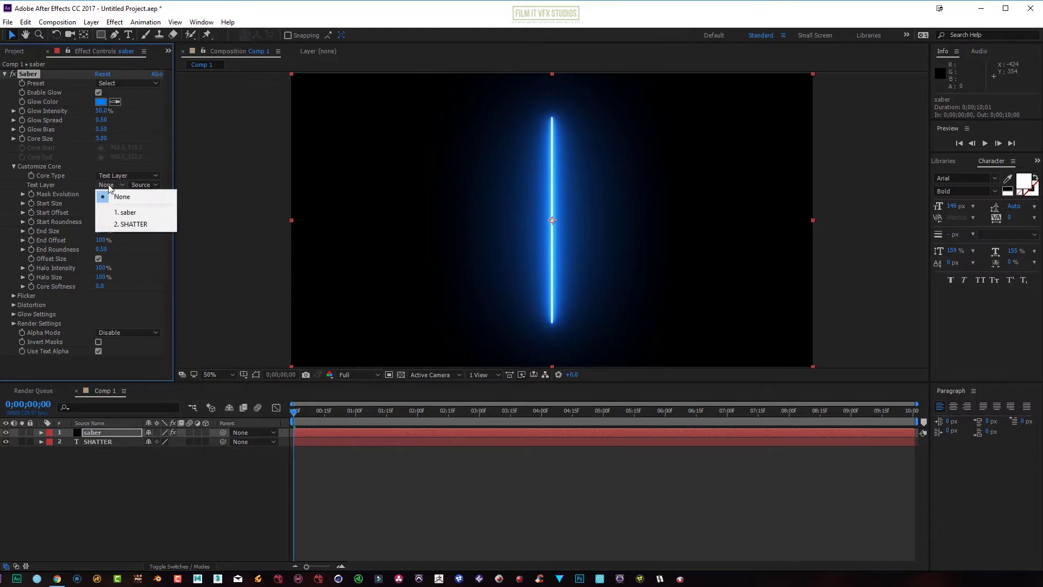
{"action": "left_click", "coordinate": [110, 221]}
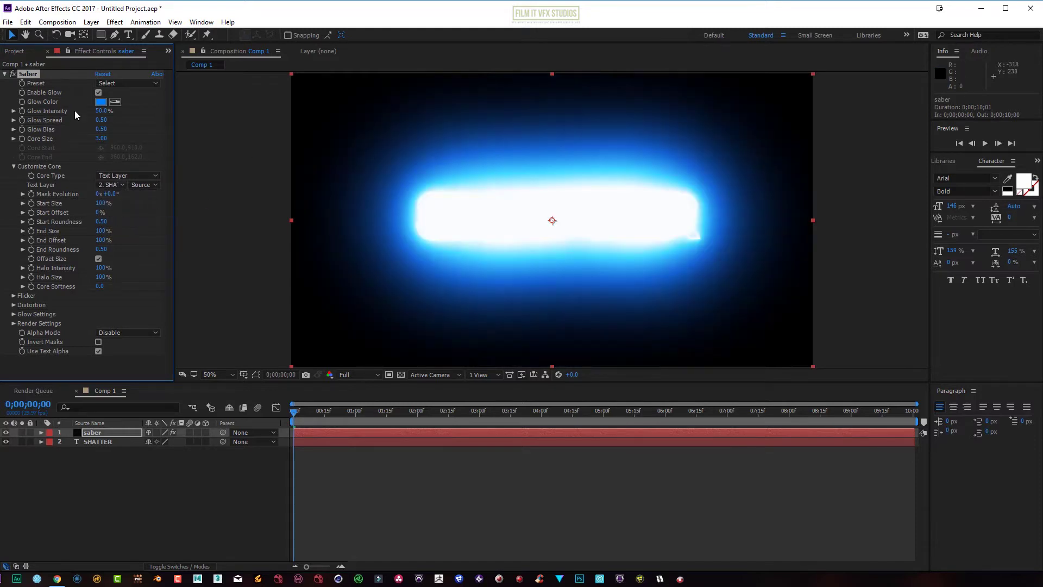
Dim Glow Intensity to about 27–30% while trying the Fractal and Energy presets.
{"action": "left_click_drag", "start_coordinate": [101, 110], "coordinate": [84, 107]}
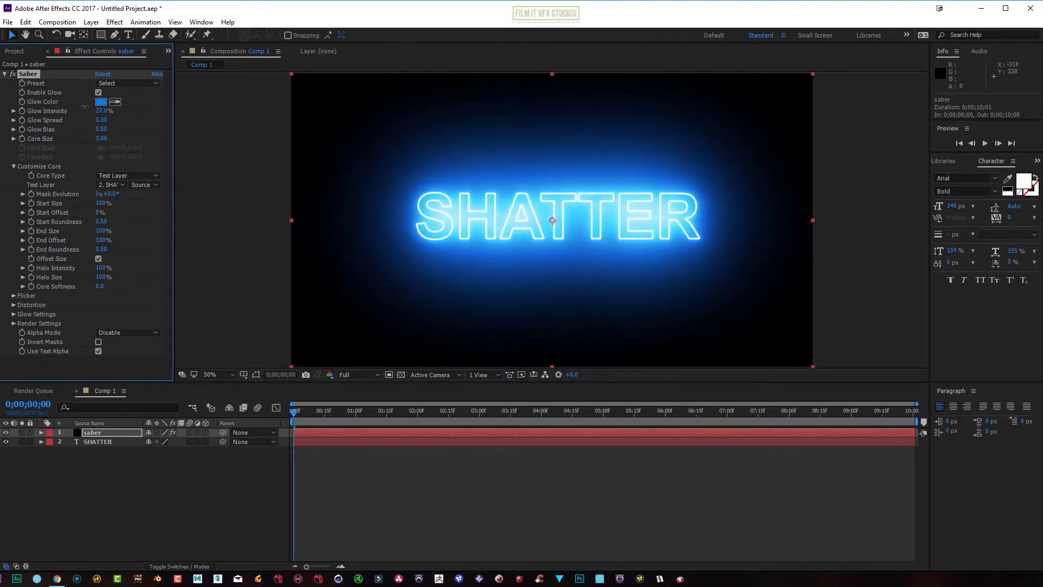
{"action": "left_click", "coordinate": [119, 81]}
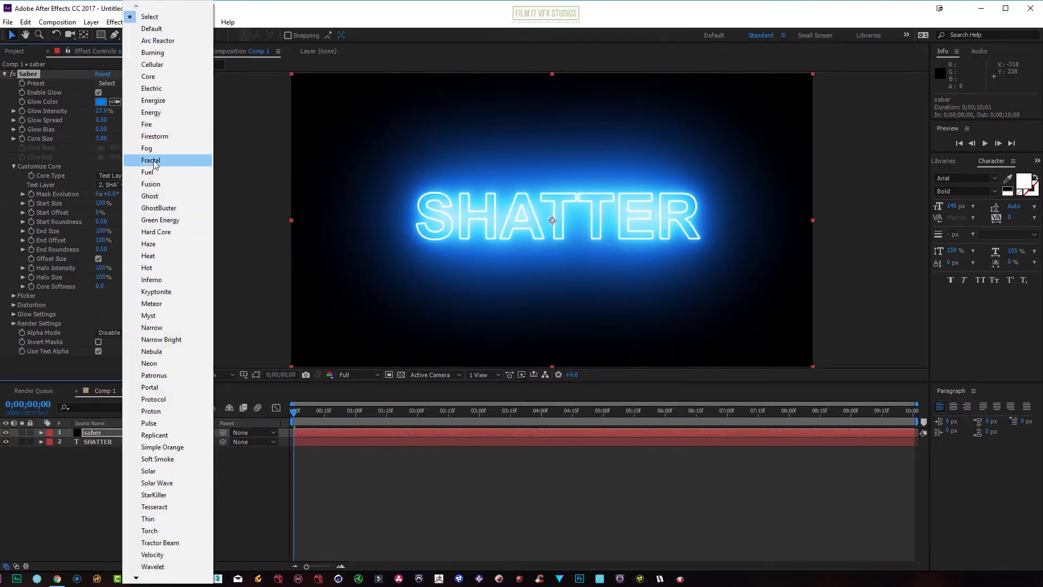
{"action": "left_click", "coordinate": [155, 161]}
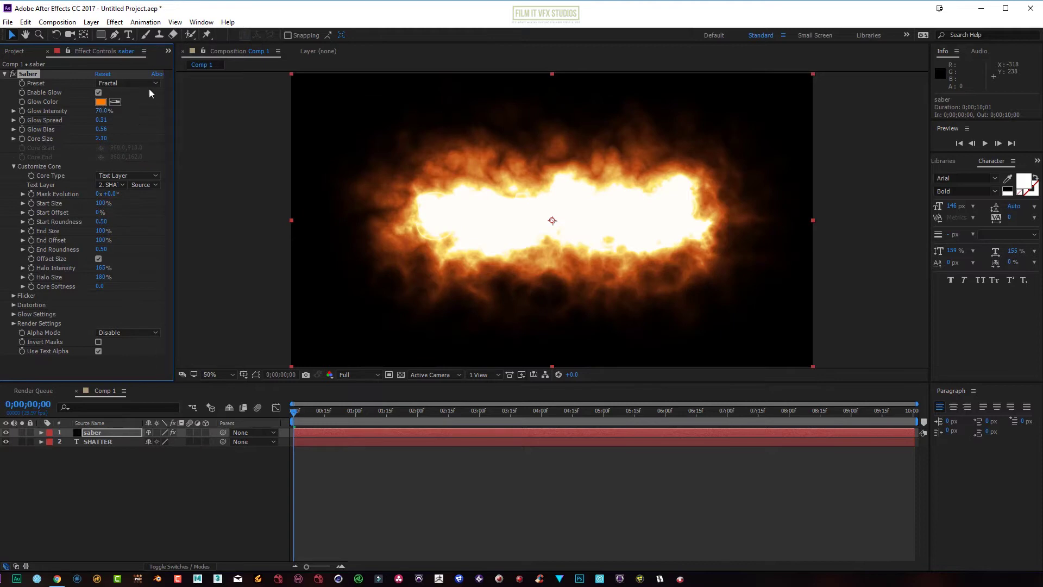
{"action": "left_click_drag", "start_coordinate": [102, 112], "coordinate": [81, 111]}
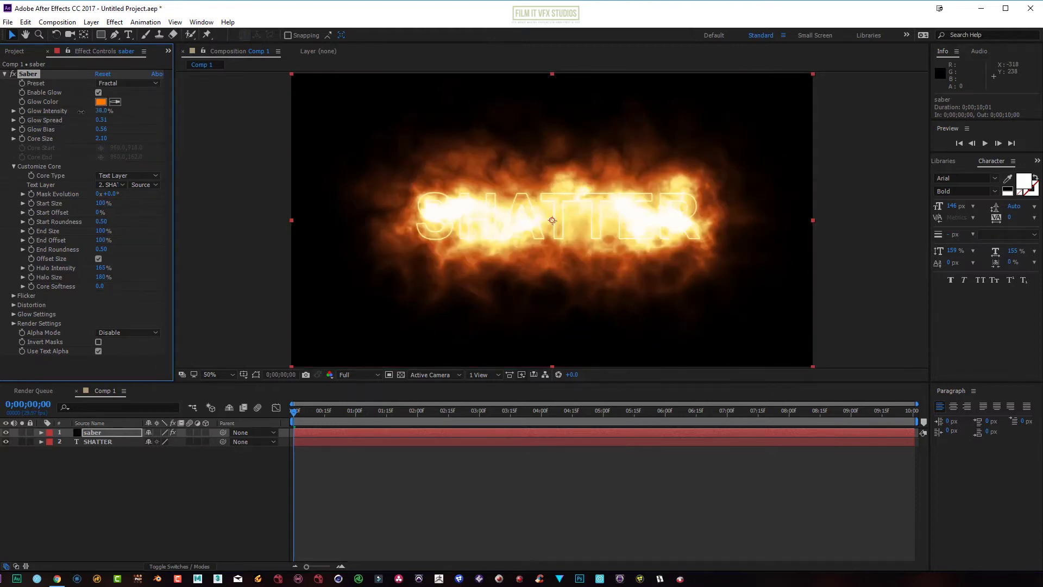
{"action": "left_click", "coordinate": [126, 82]}
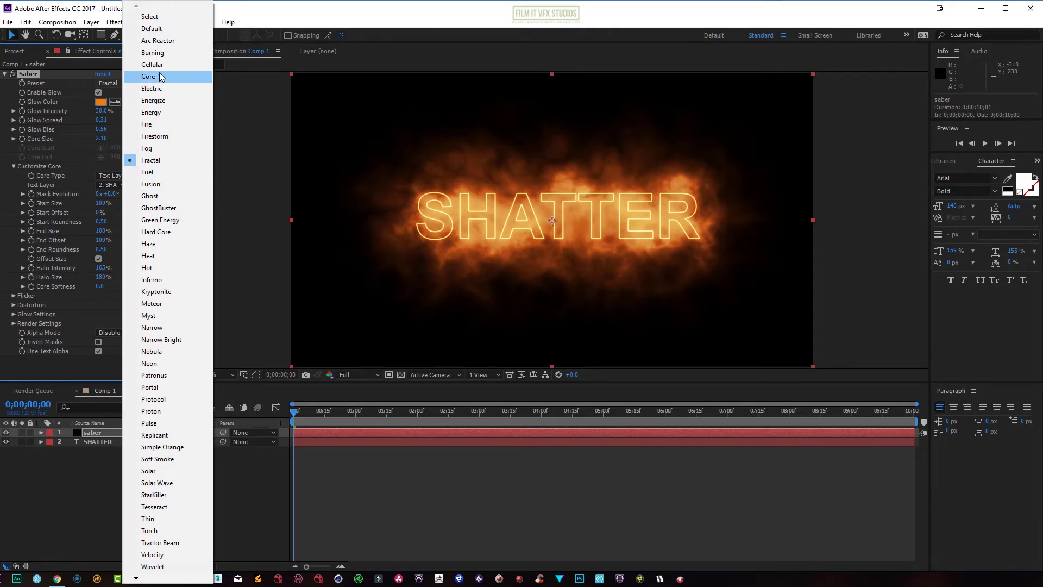
{"action": "left_click", "coordinate": [158, 112]}
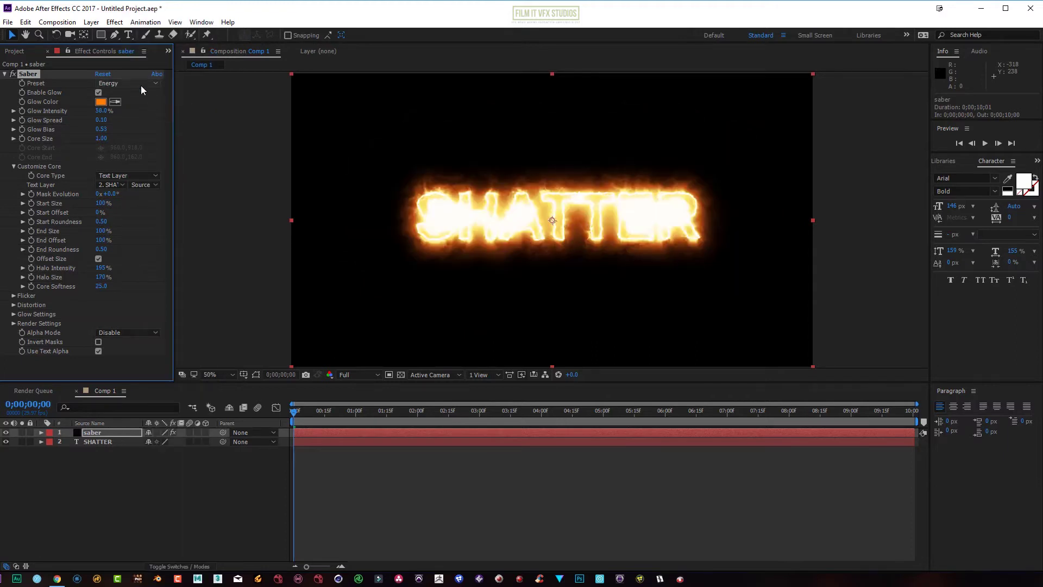
Try the Core preset, then settle on Velocity with a lower Glow Intensity.
{"action": "left_click", "coordinate": [141, 85]}
{"action": "left_click", "coordinate": [148, 79]}
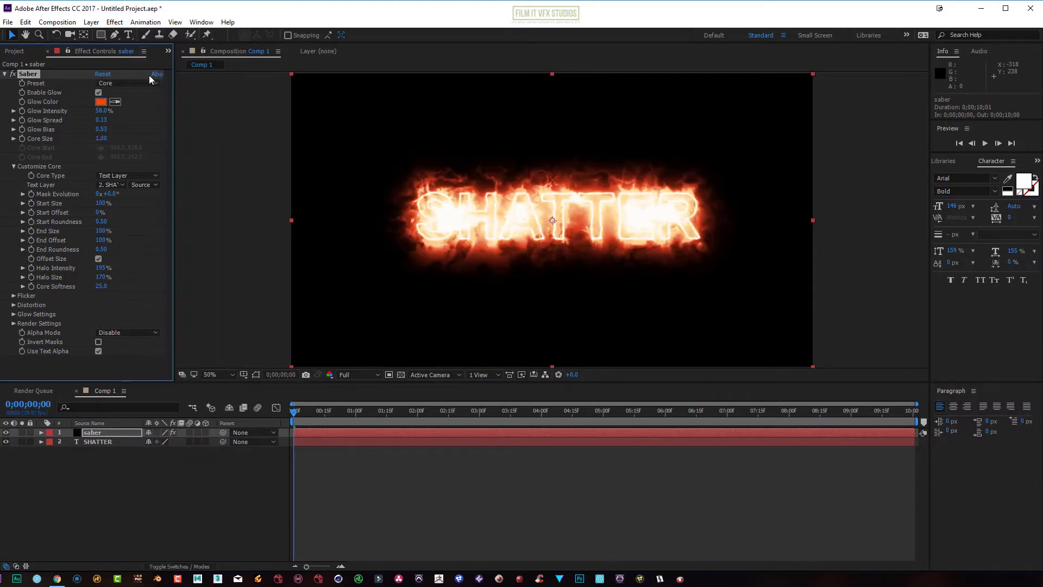
{"action": "left_click", "coordinate": [148, 83]}
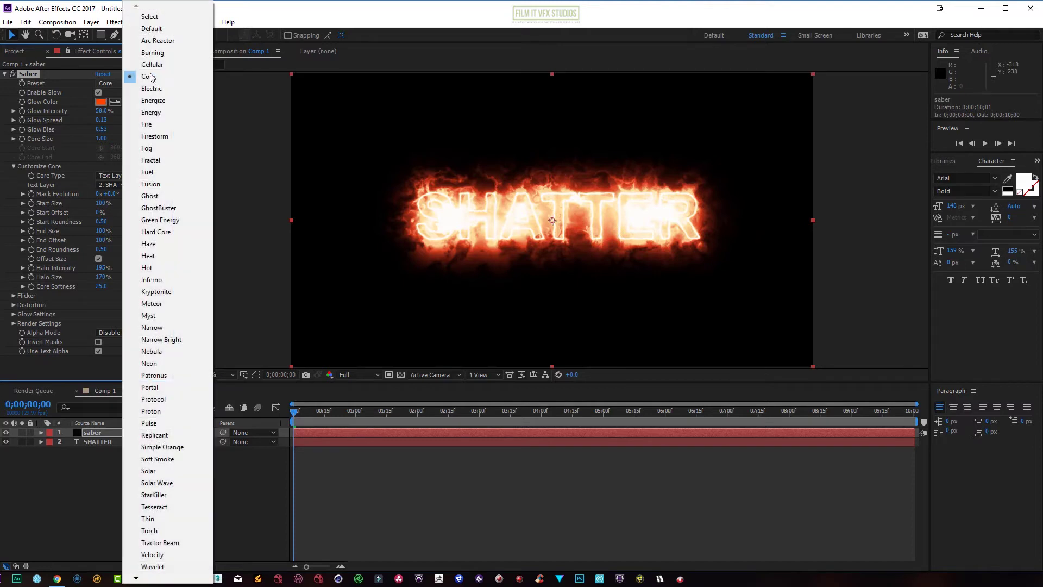
{"action": "left_click", "coordinate": [165, 557]}
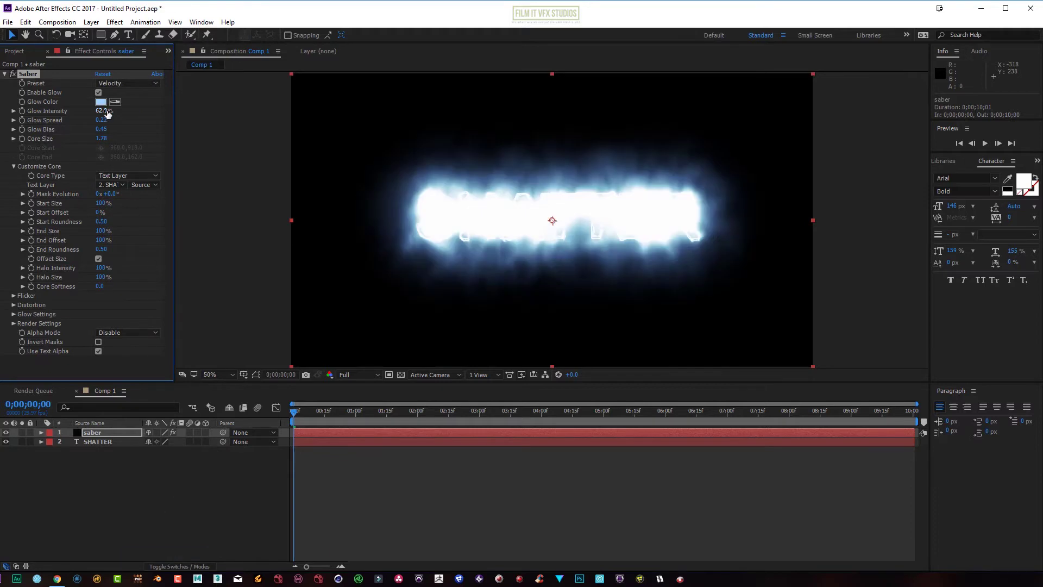
{"action": "left_click_drag", "start_coordinate": [105, 115], "coordinate": [87, 110]}
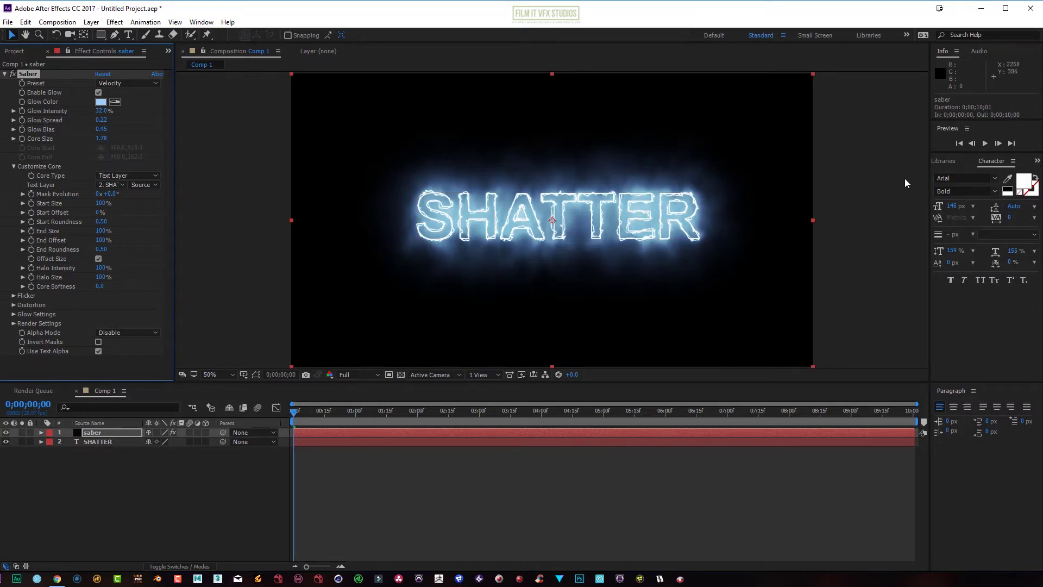
Search the Effects & Presets panel for 'shatter'.
{"action": "left_click", "coordinate": [1036, 161]}
{"action": "left_click", "coordinate": [1037, 161]}
{"action": "left_click", "coordinate": [979, 196]}
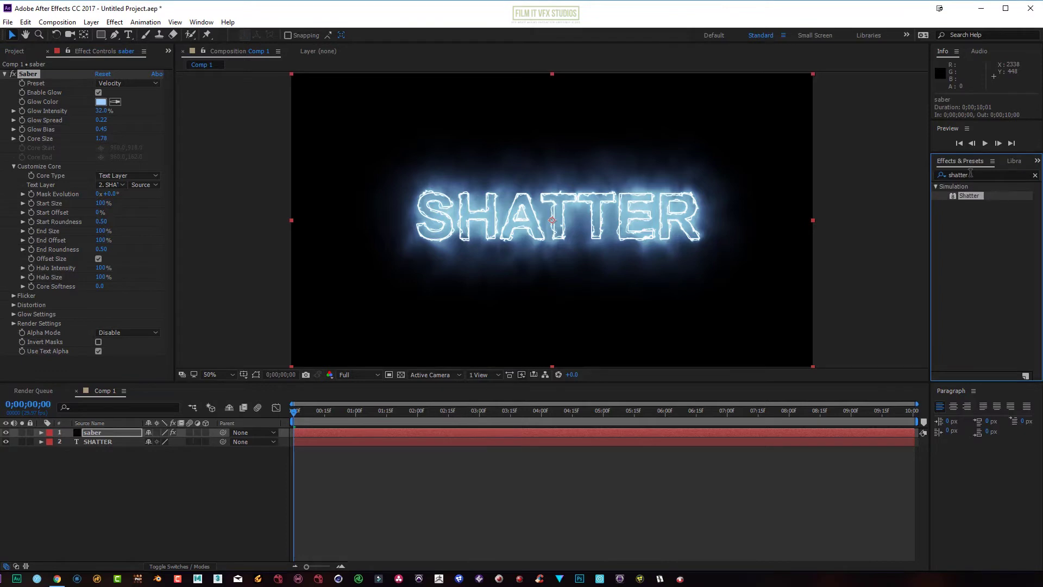
{"action": "left_click", "coordinate": [970, 175]}
{"action": "key", "text": "BackSpace"}
{"action": "key", "text": "BackSpace"}
{"action": "key", "text": "BackSpace"}
{"action": "left_click", "coordinate": [939, 175]}
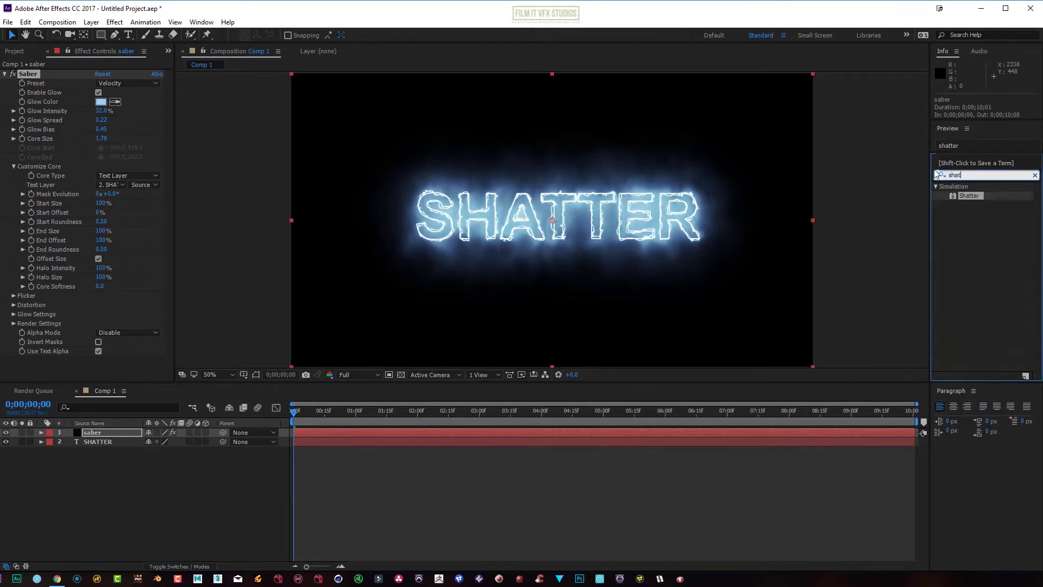
{"action": "type", "text": "ter"}
Apply Shatter to the saber layer and set its View to Rendered.
{"action": "left_click", "coordinate": [965, 194]}
{"action": "left_click_drag", "start_coordinate": [964, 195], "coordinate": [625, 239]}
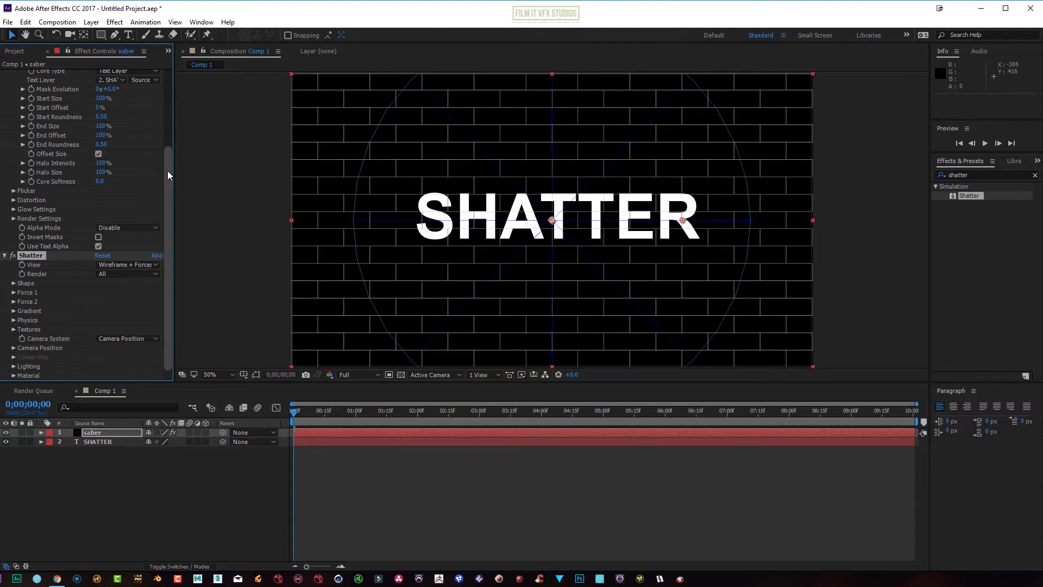
{"action": "scroll", "coordinate": [166, 170], "scroll_direction": "up", "scroll_amount": 1}
{"action": "scroll", "coordinate": [172, 166], "scroll_direction": "down", "scroll_amount": 1}
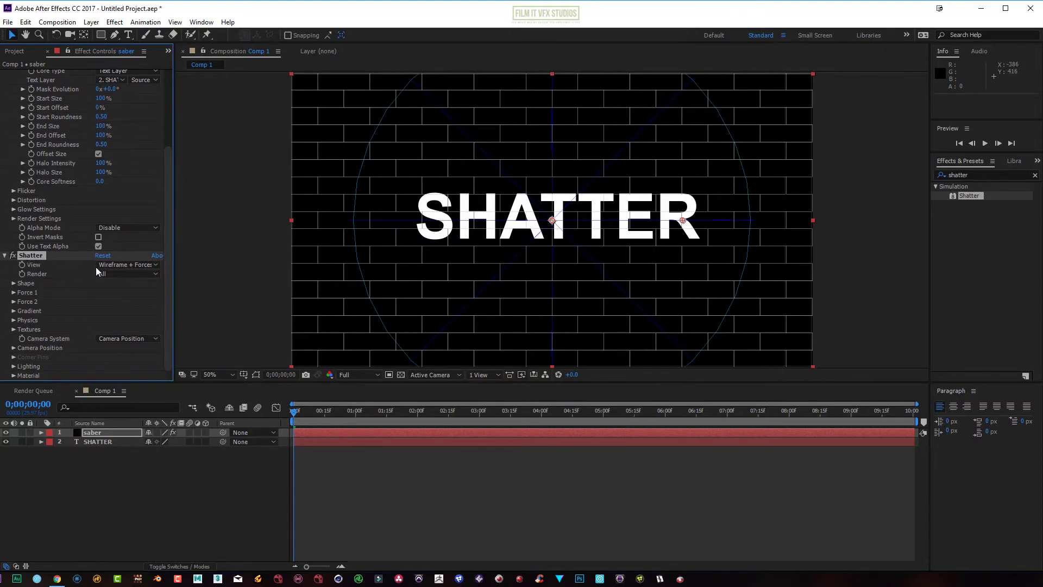
{"action": "left_click", "coordinate": [150, 270]}
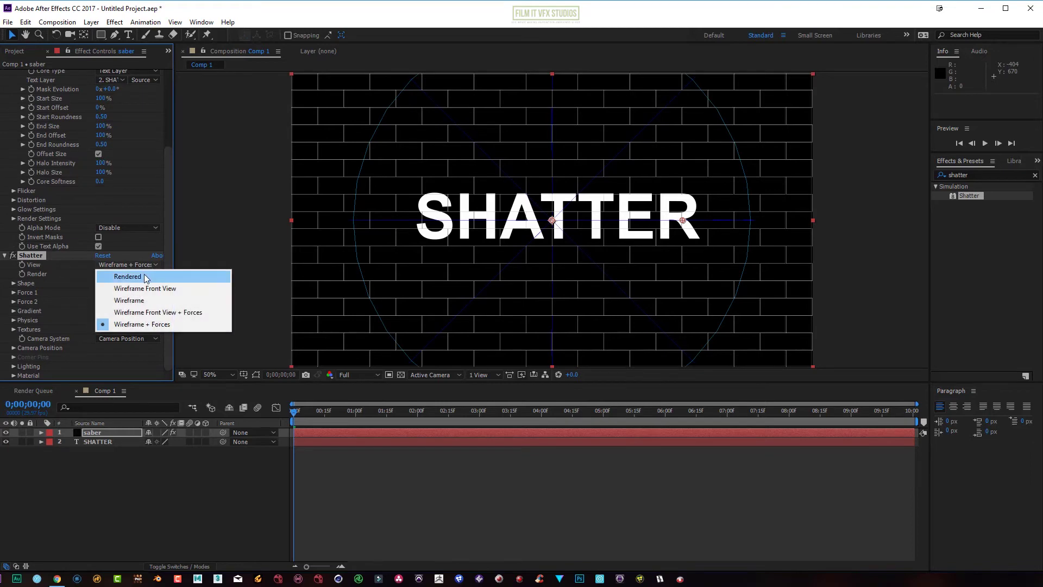
{"action": "left_click", "coordinate": [145, 273]}
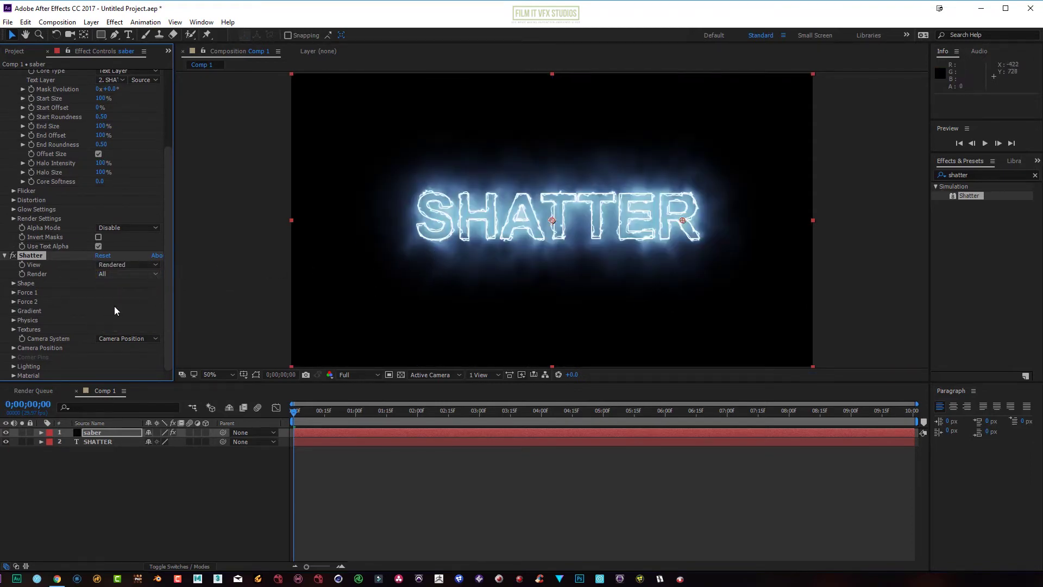
Expand Shatter Shape, preview the brick shatter, hide the SHATTER layer, return to frame 0.
{"action": "left_click", "coordinate": [13, 284]}
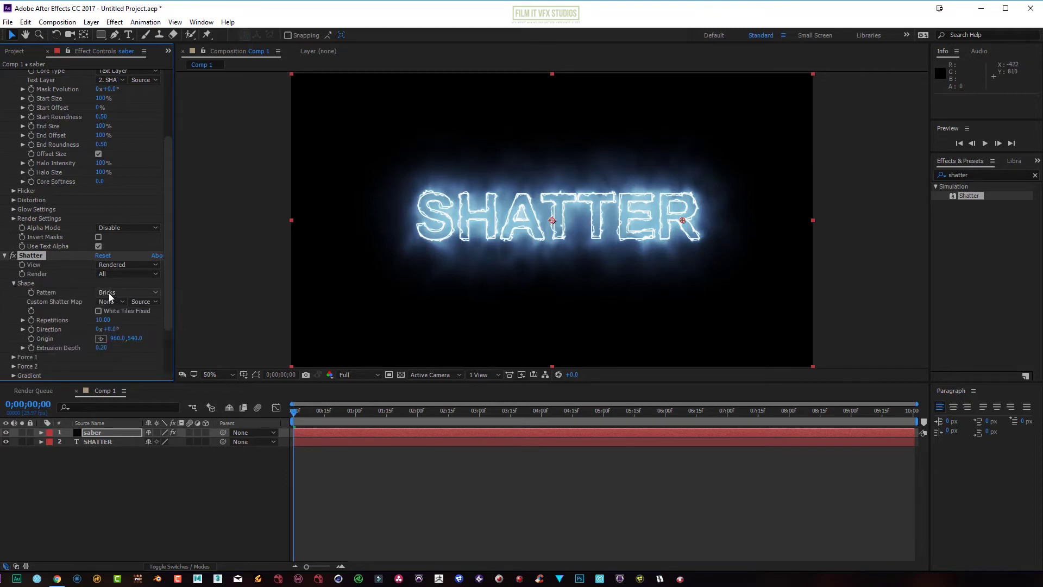
{"action": "left_click", "coordinate": [983, 143]}
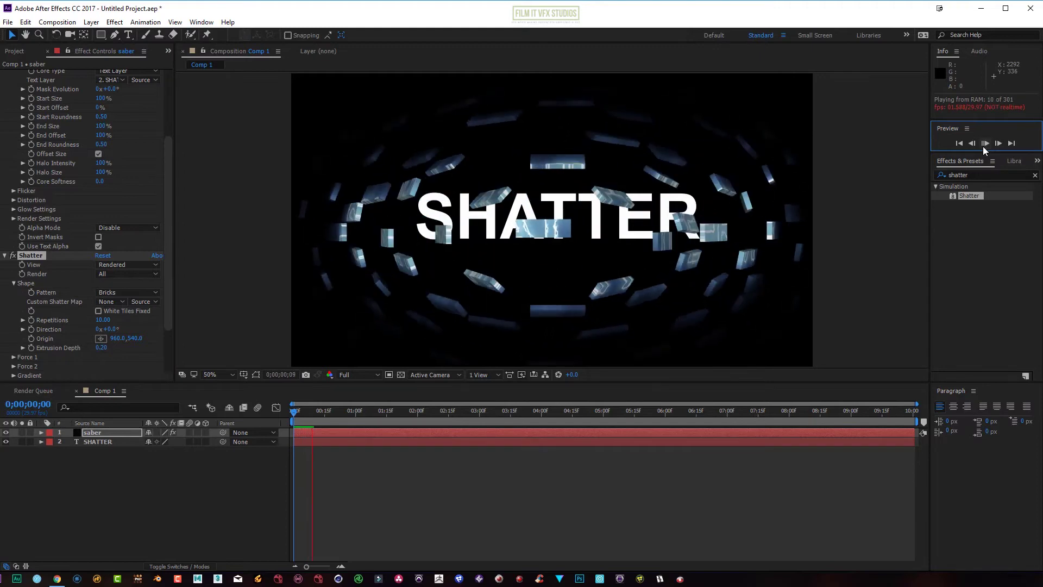
{"action": "left_click", "coordinate": [983, 145]}
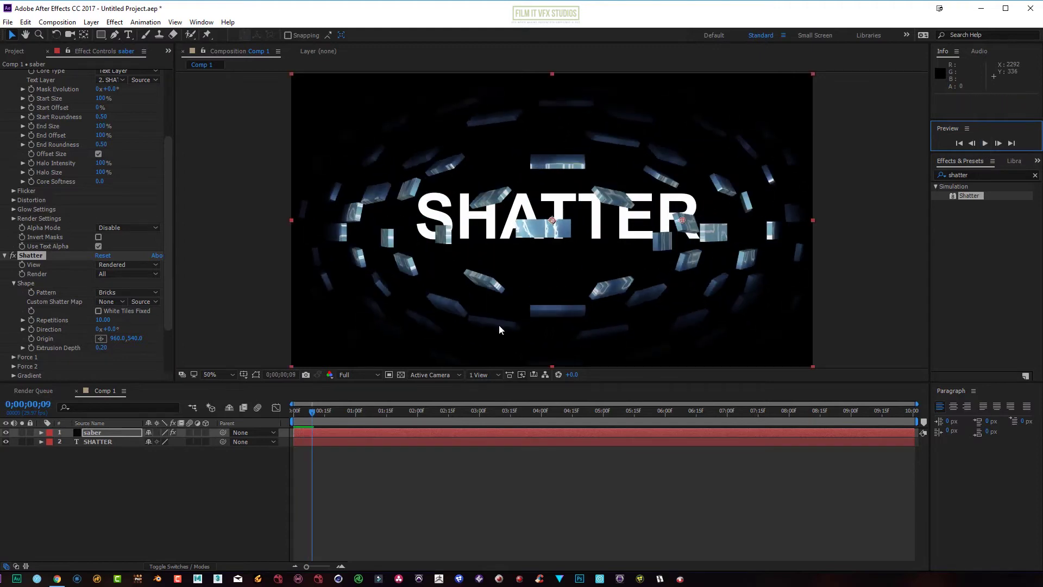
{"action": "left_click", "coordinate": [7, 441]}
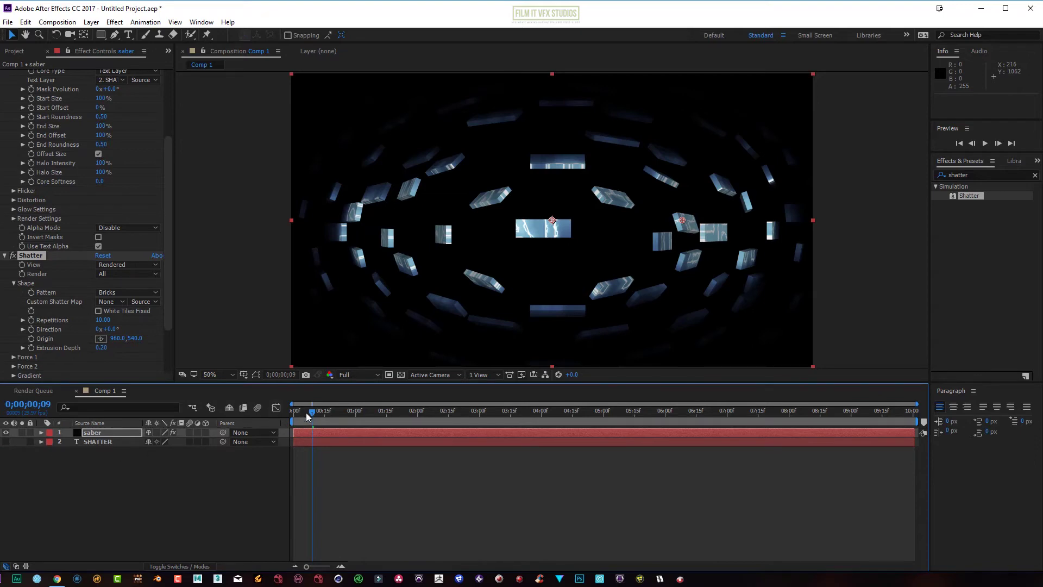
{"action": "left_click_drag", "start_coordinate": [312, 413], "coordinate": [283, 422]}
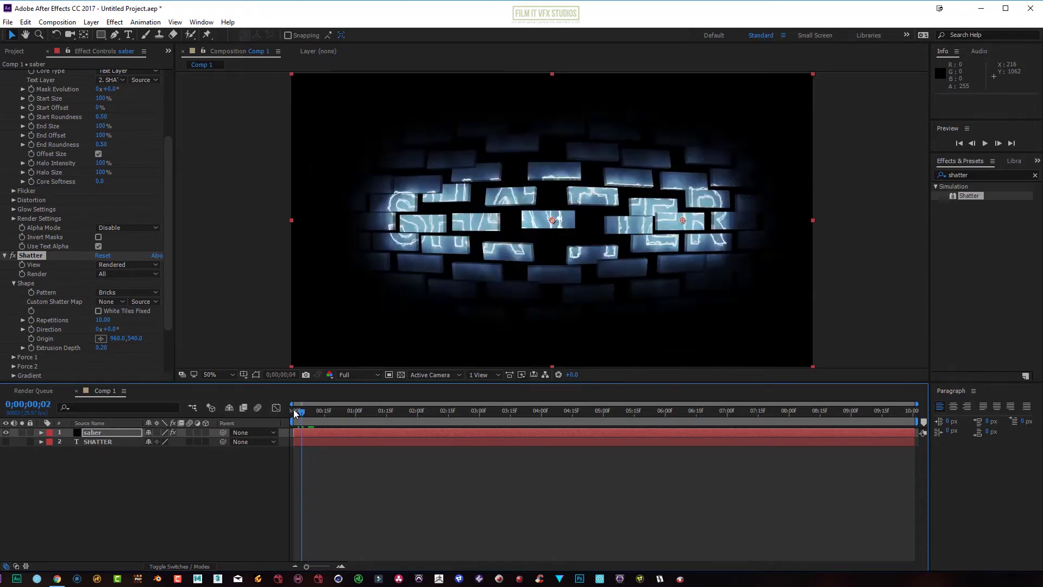
Set the Shatter pattern to Glass and rotate the Direction to an angle.
{"action": "left_click", "coordinate": [114, 292]}
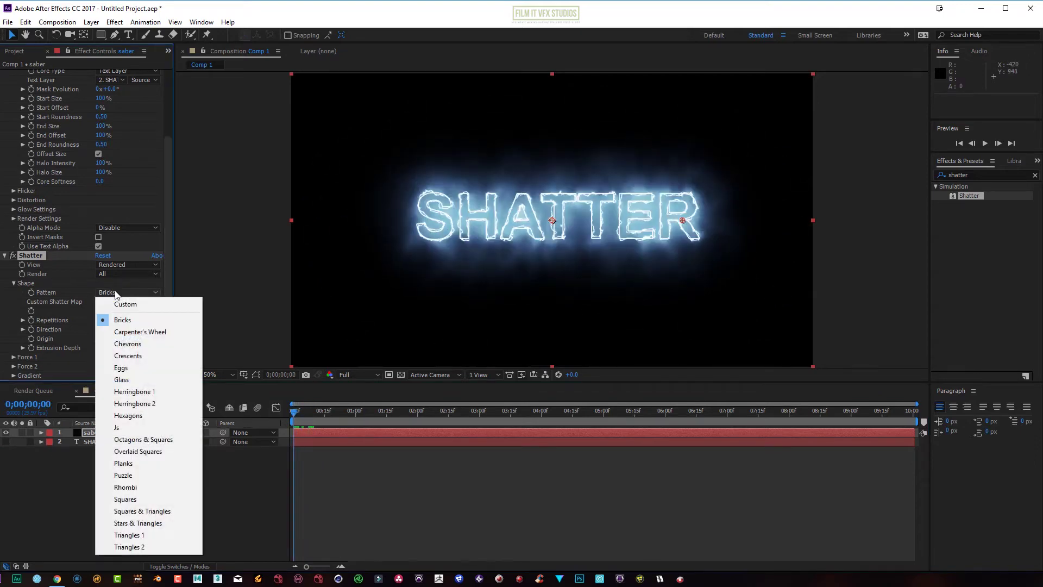
{"action": "left_click", "coordinate": [122, 380]}
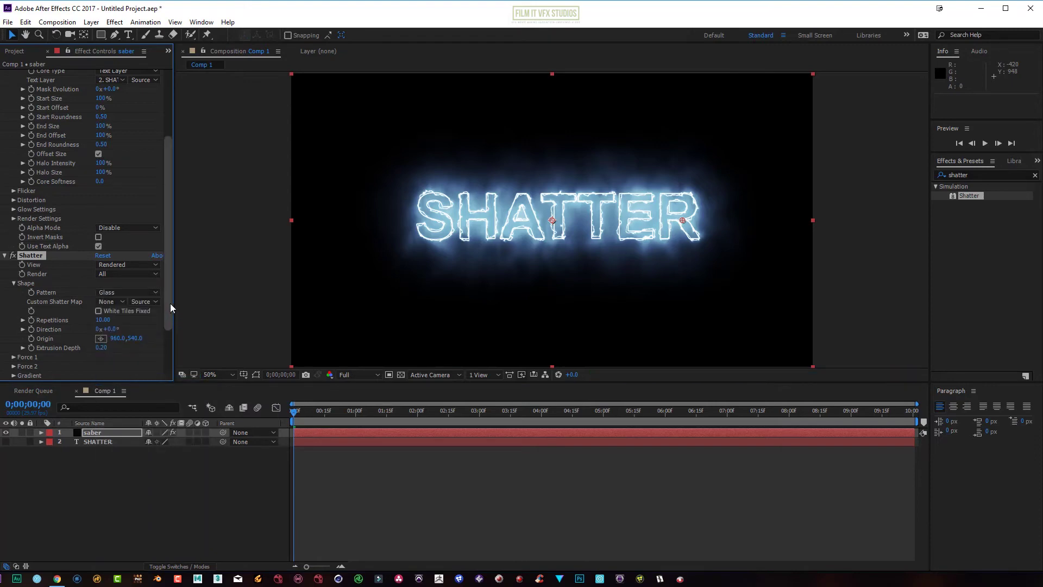
{"action": "left_click_drag", "start_coordinate": [169, 306], "coordinate": [165, 336]}
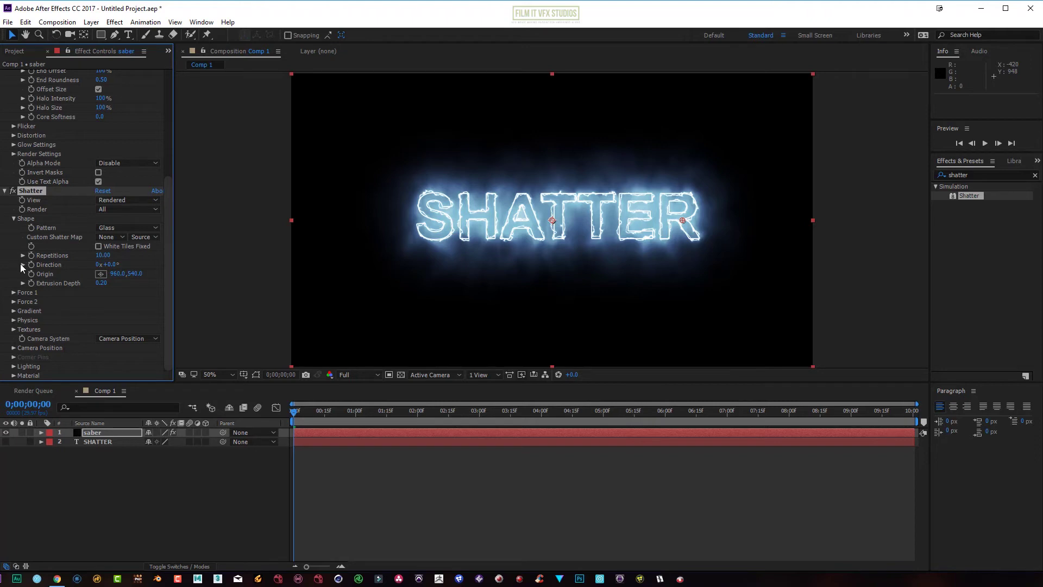
{"action": "left_click", "coordinate": [22, 265]}
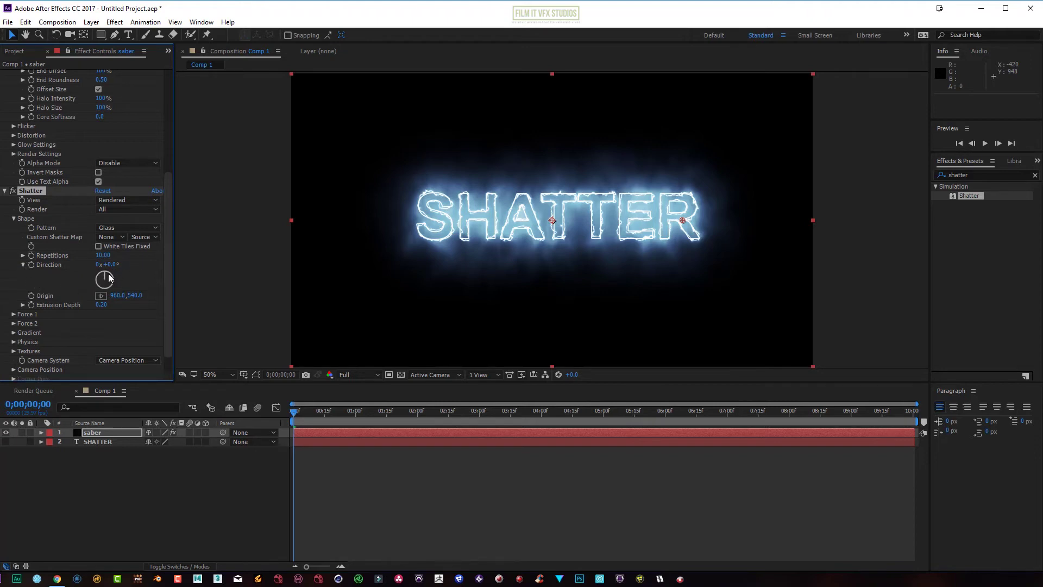
{"action": "left_click_drag", "start_coordinate": [107, 278], "coordinate": [130, 289]}
Preview the glass shatter animation and return to the first frame.
{"action": "left_click", "coordinate": [986, 143]}
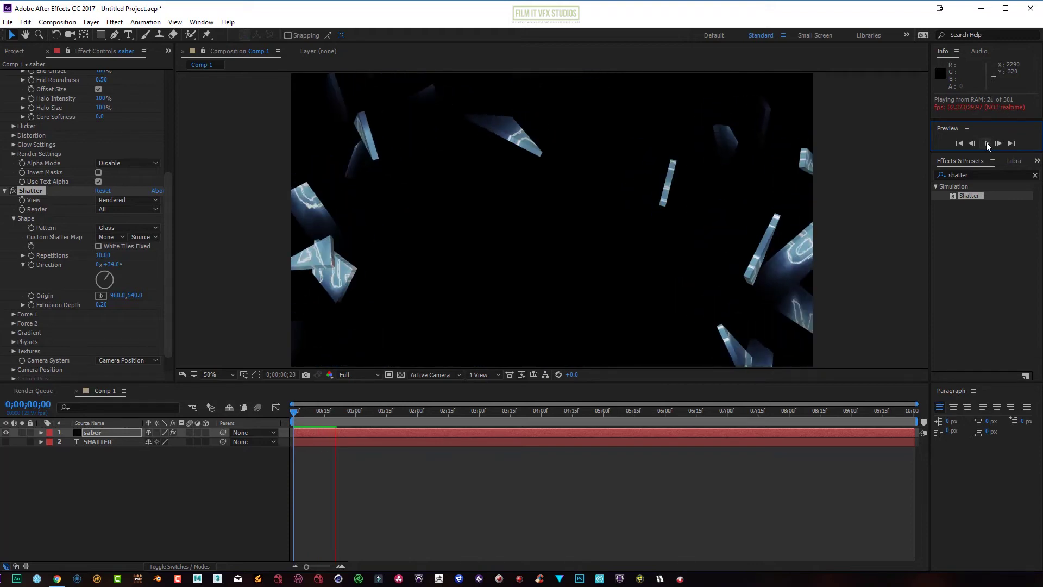
{"action": "left_click", "coordinate": [986, 142]}
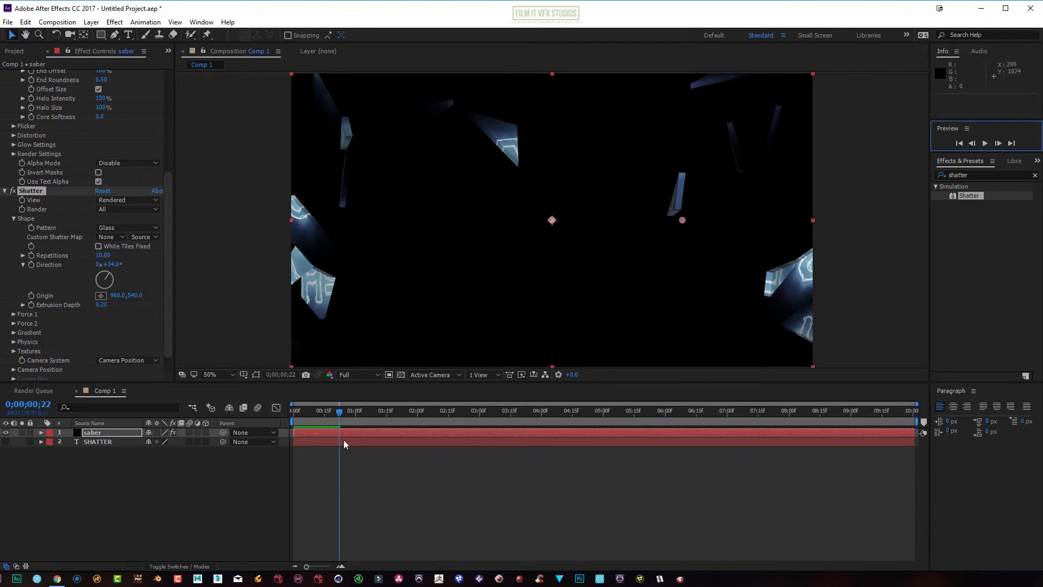
{"action": "left_click_drag", "start_coordinate": [340, 411], "coordinate": [294, 410]}
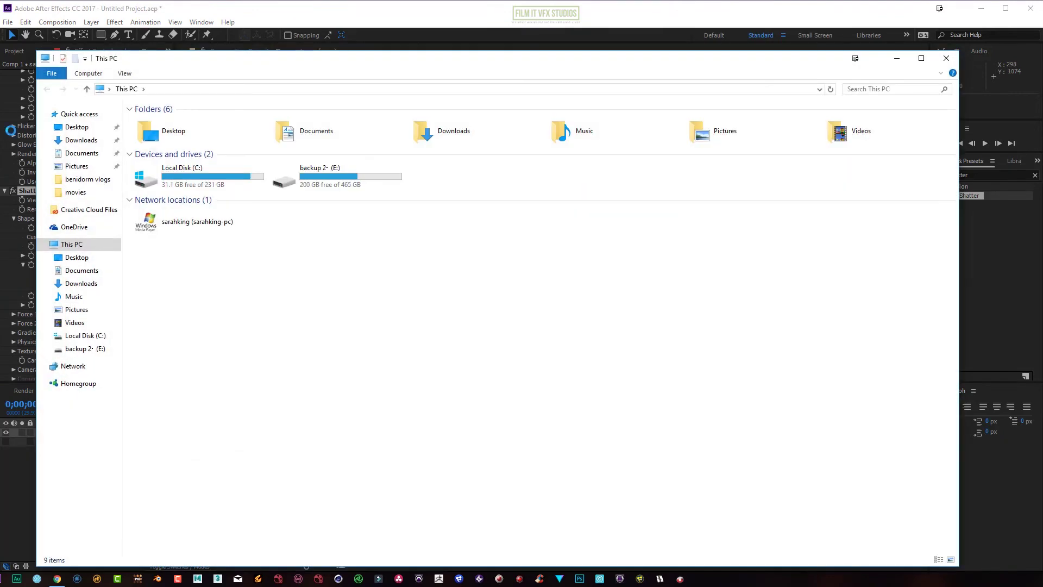
Drag the macos_sierra wallpaper from Pictures onto the After Effects timeline.
{"action": "left_click", "coordinate": [85, 166]}
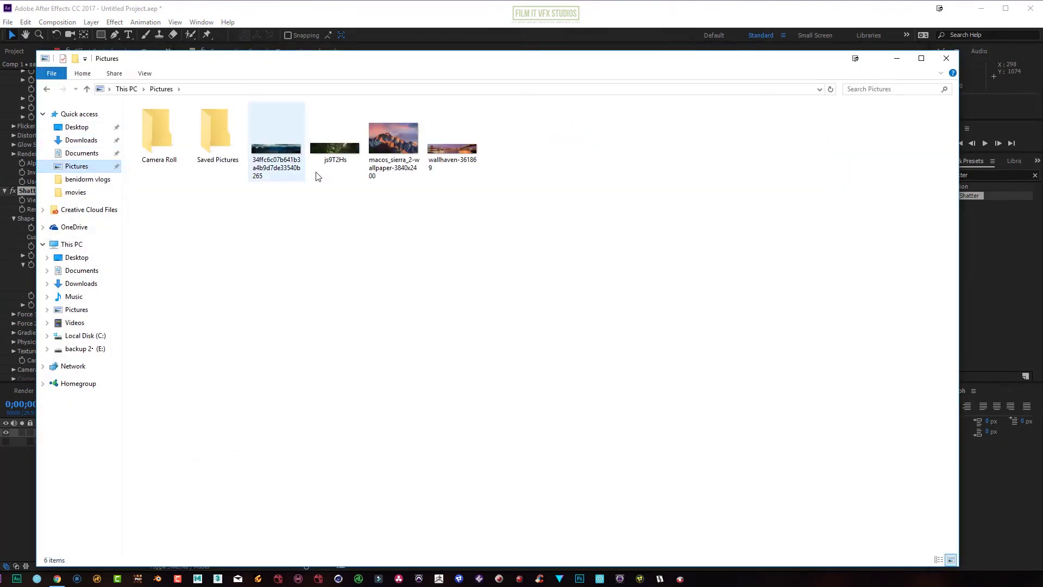
{"action": "left_click_drag", "start_coordinate": [523, 58], "coordinate": [768, 54]}
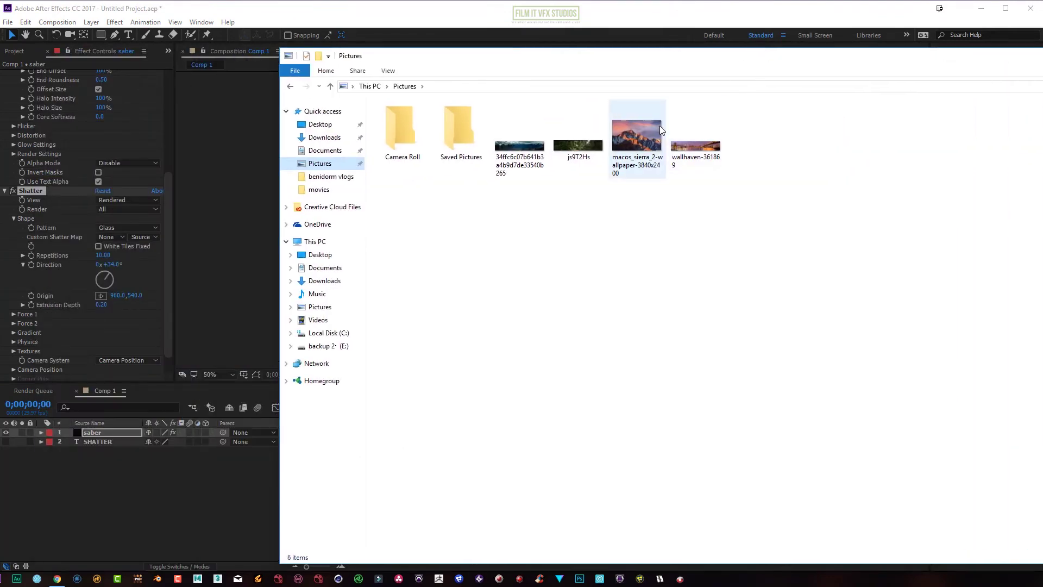
{"action": "left_click_drag", "start_coordinate": [638, 140], "coordinate": [95, 509]}
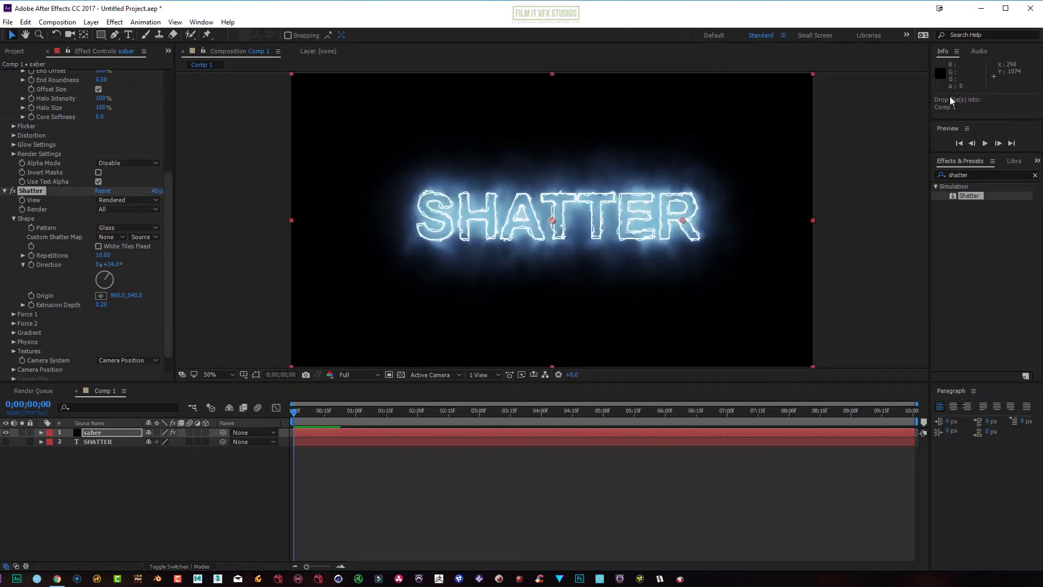
Drop the wallpaper into Comp 1, place it below the SHATTER layer, and select saber.
{"action": "left_click_drag", "start_coordinate": [949, 97], "coordinate": [522, 244]}
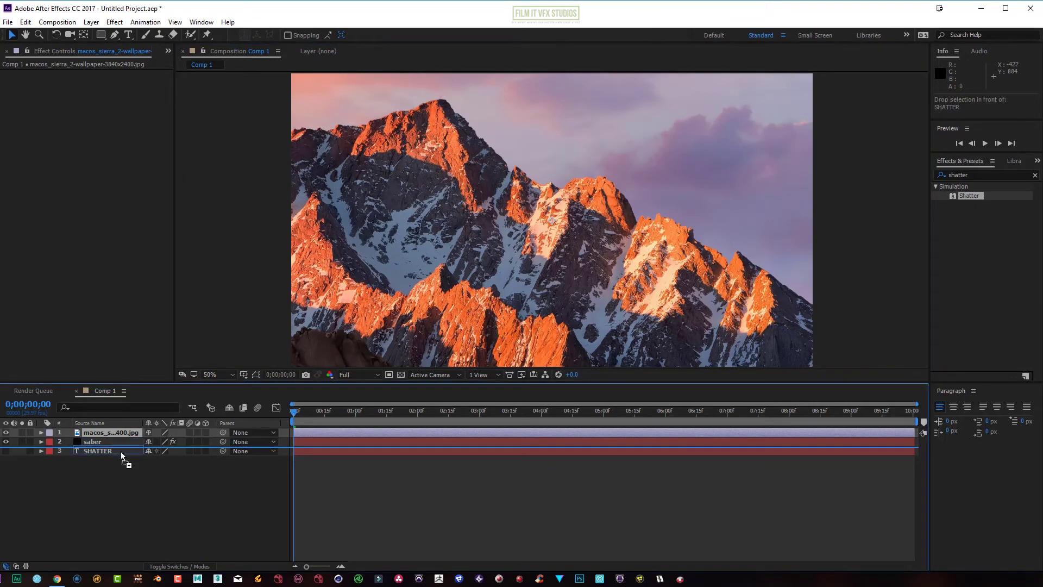
{"action": "left_click_drag", "start_coordinate": [120, 435], "coordinate": [122, 460]}
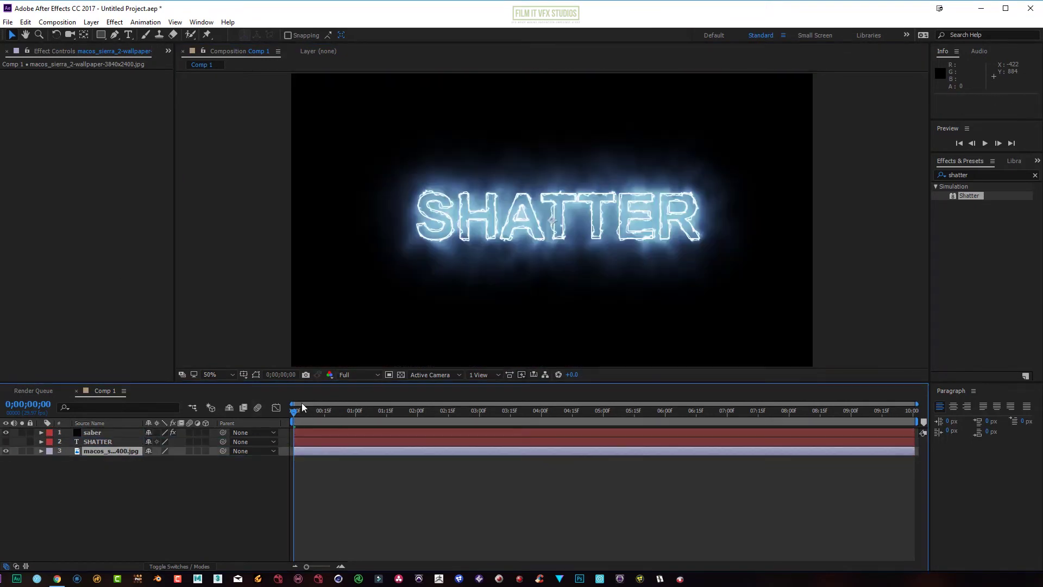
{"action": "mouse_move", "coordinate": [295, 412]}
{"action": "left_mouse_down"}
{"action": "mouse_move", "coordinate": [310, 414]}
{"action": "mouse_move", "coordinate": [294, 414]}
{"action": "left_mouse_up"}
{"action": "left_click", "coordinate": [94, 433]}
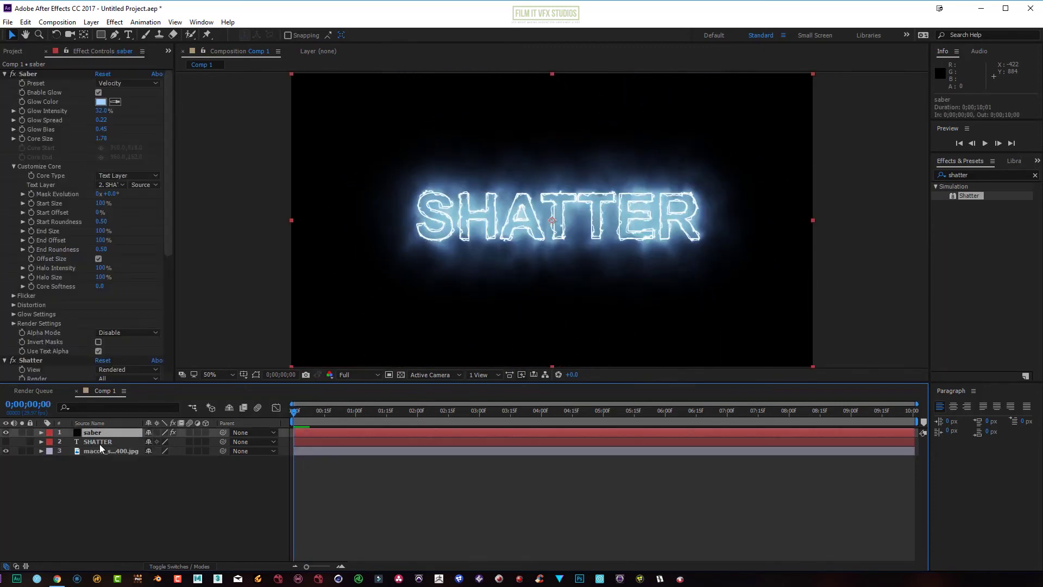
{"action": "left_click_drag", "start_coordinate": [162, 243], "coordinate": [169, 368]}
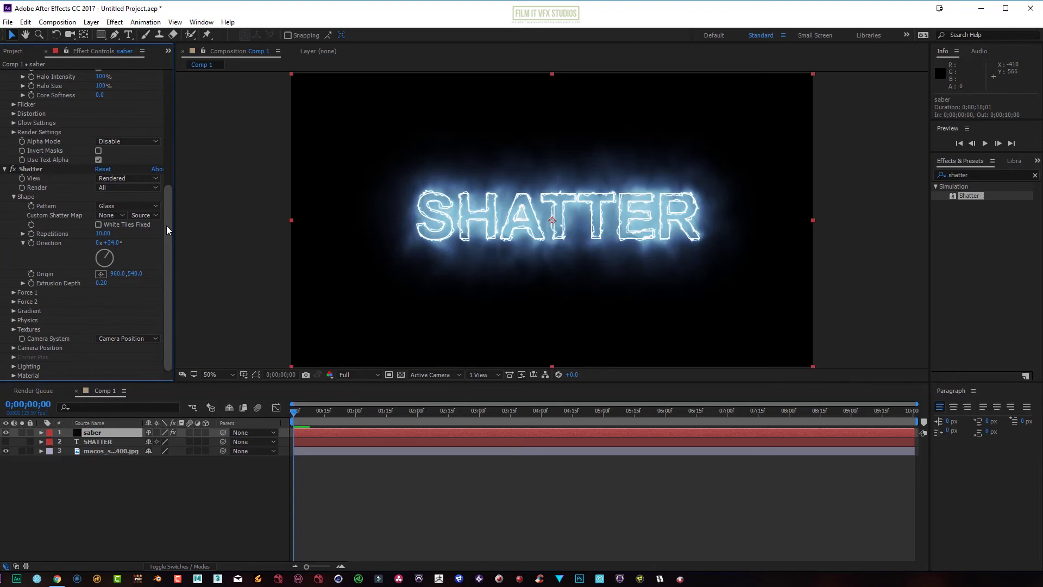
{"action": "left_click_drag", "start_coordinate": [165, 238], "coordinate": [149, 80]}
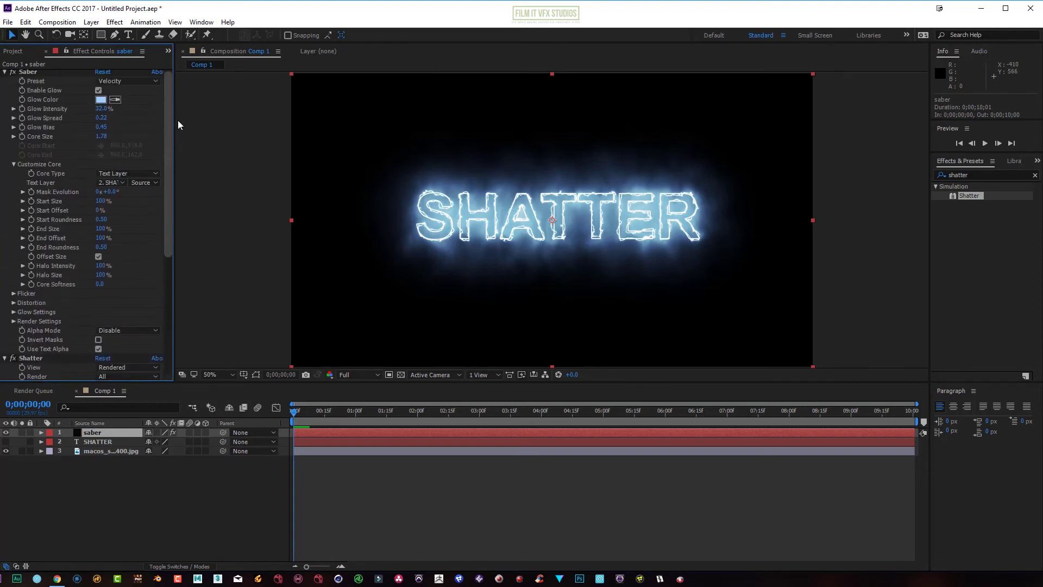
Apply the Neon Saber preset with Glow Intensity at 57%.
{"action": "left_click", "coordinate": [149, 80]}
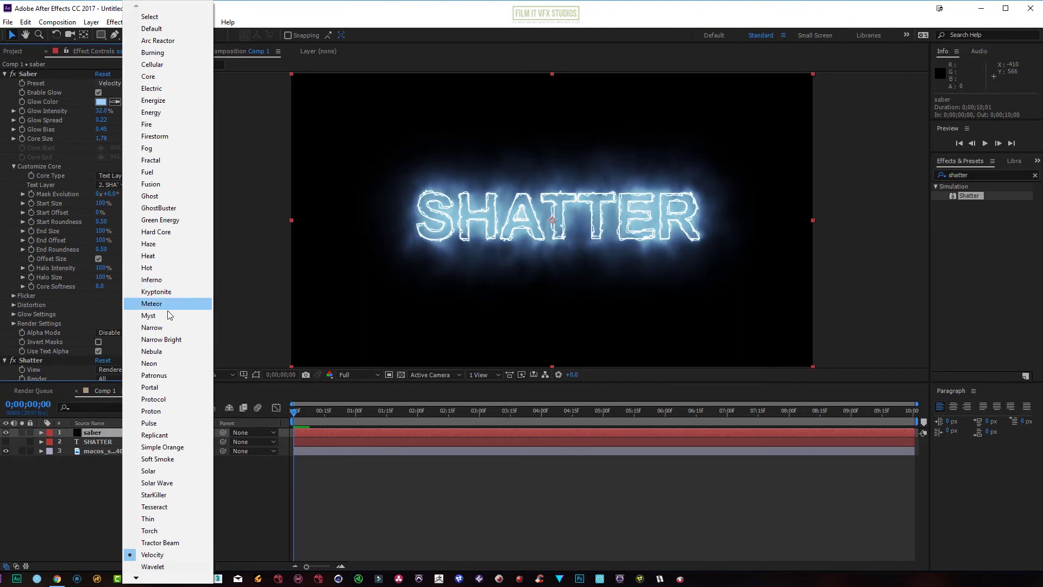
{"action": "left_click", "coordinate": [164, 361]}
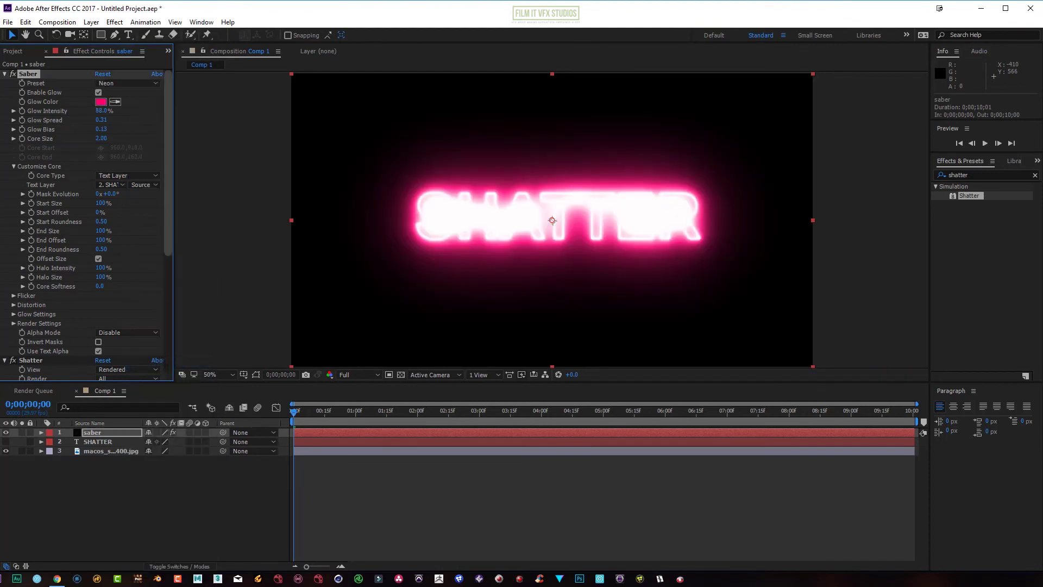
{"action": "left_click_drag", "start_coordinate": [101, 110], "coordinate": [81, 110]}
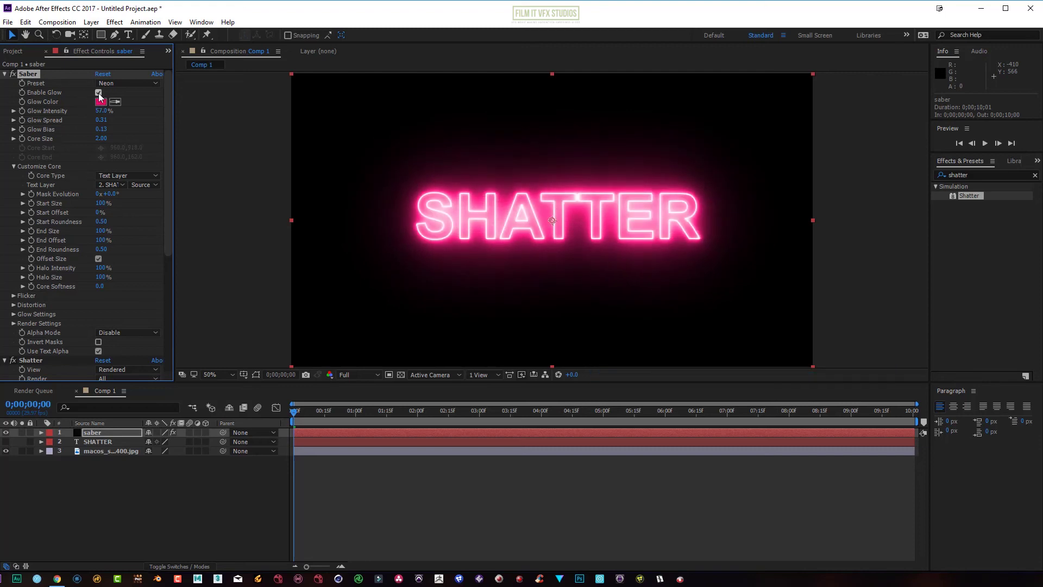
Set the Glow Color to near-white grey and play the preview.
{"action": "left_click", "coordinate": [102, 102]}
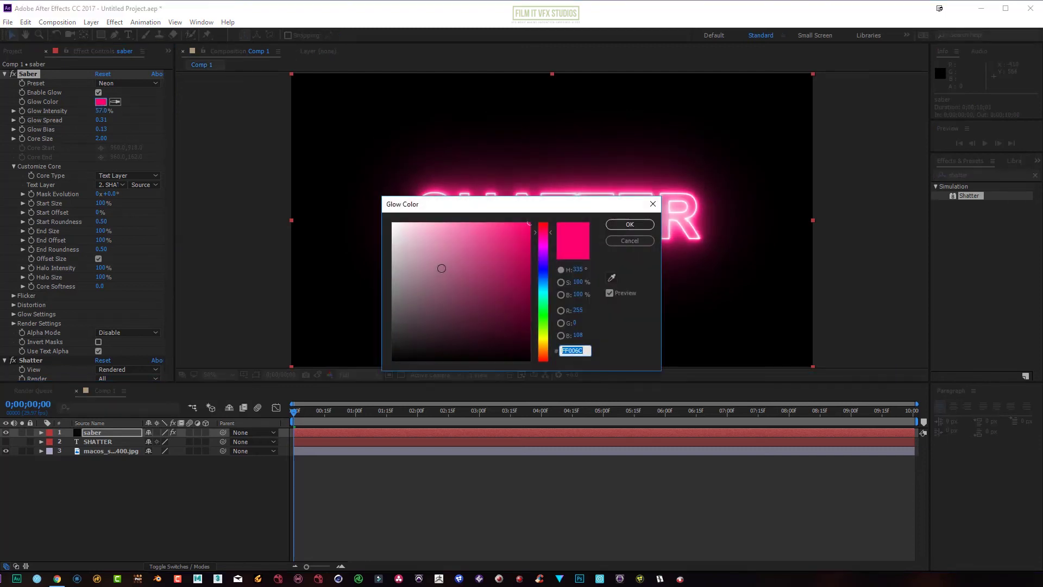
{"action": "left_click_drag", "start_coordinate": [404, 280], "coordinate": [394, 278]}
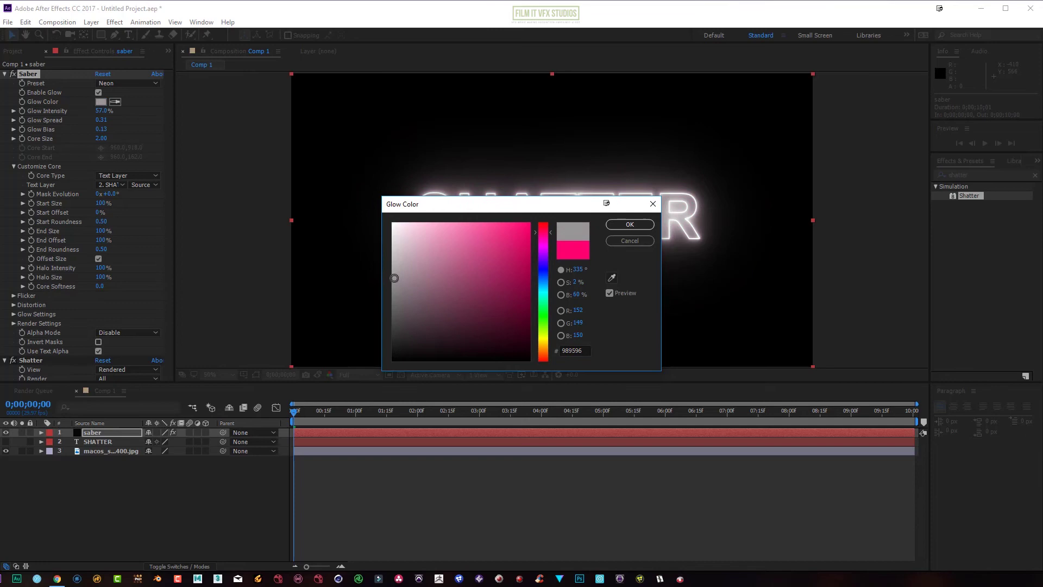
{"action": "left_click", "coordinate": [630, 226]}
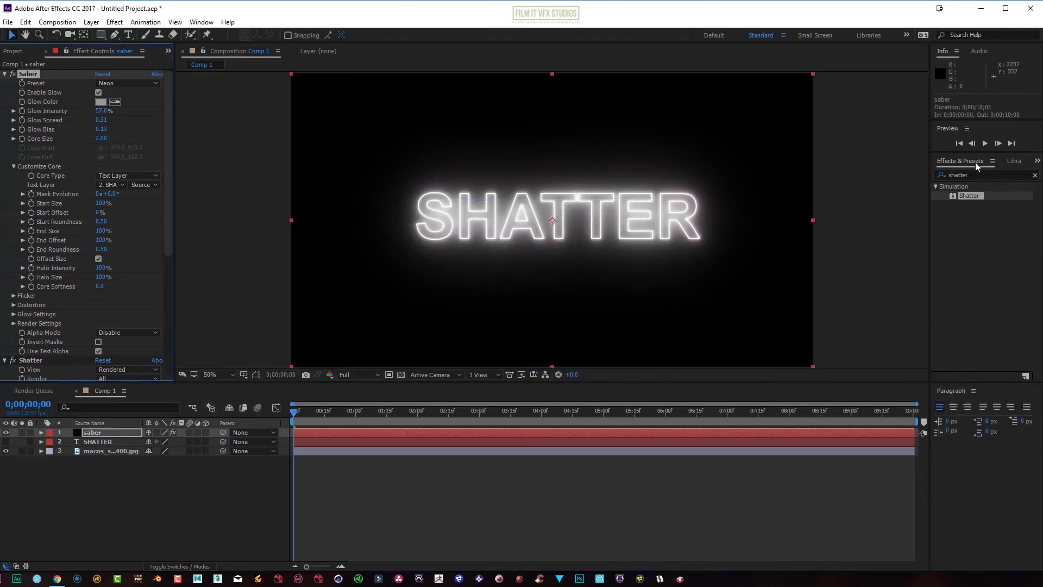
{"action": "left_click", "coordinate": [985, 142]}
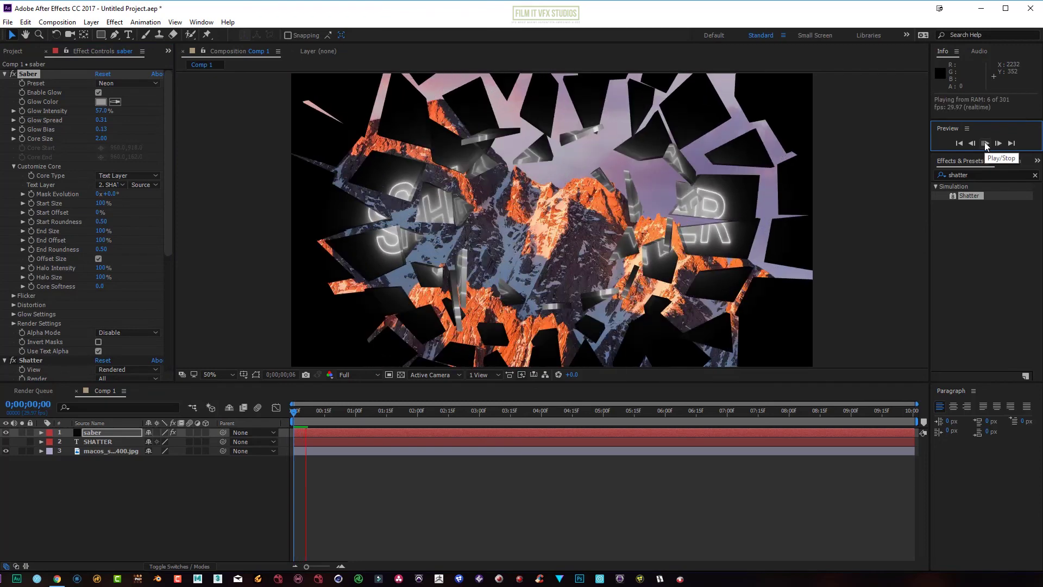
Stop the preview, delete the macos wallpaper layer, and scrub to a later frame.
{"action": "left_click", "coordinate": [984, 141]}
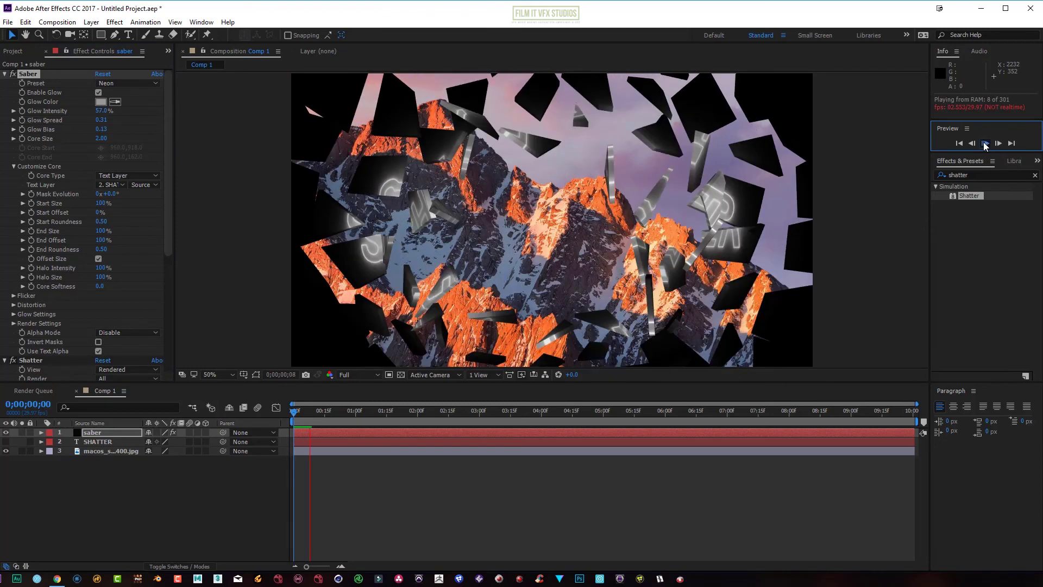
{"action": "left_click", "coordinate": [125, 454]}
{"action": "key", "text": "Delete"}
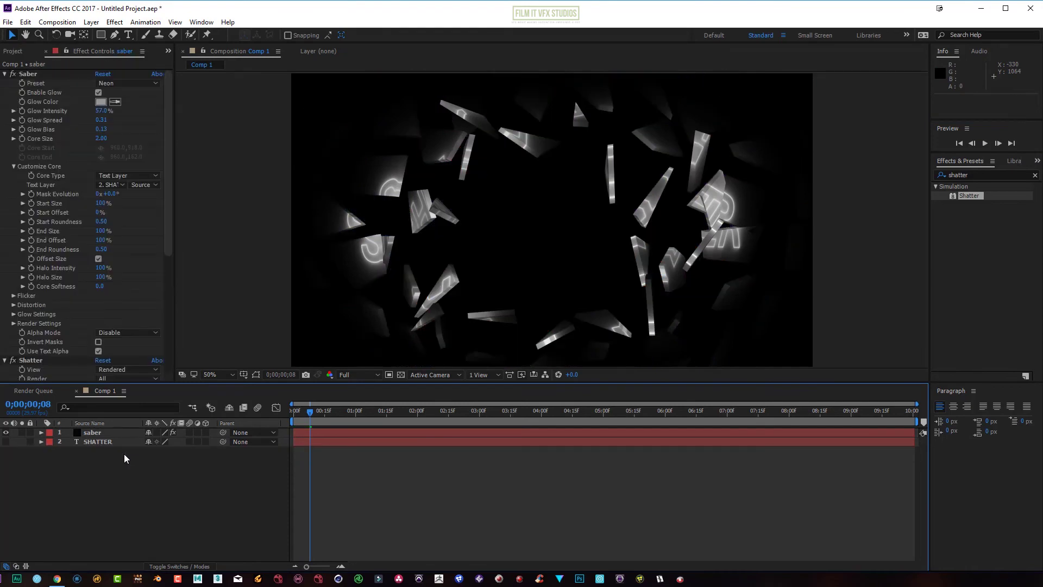
{"action": "mouse_move", "coordinate": [312, 413]}
{"action": "left_mouse_down"}
{"action": "mouse_move", "coordinate": [365, 417]}
{"action": "mouse_move", "coordinate": [282, 407]}
{"action": "left_mouse_up"}
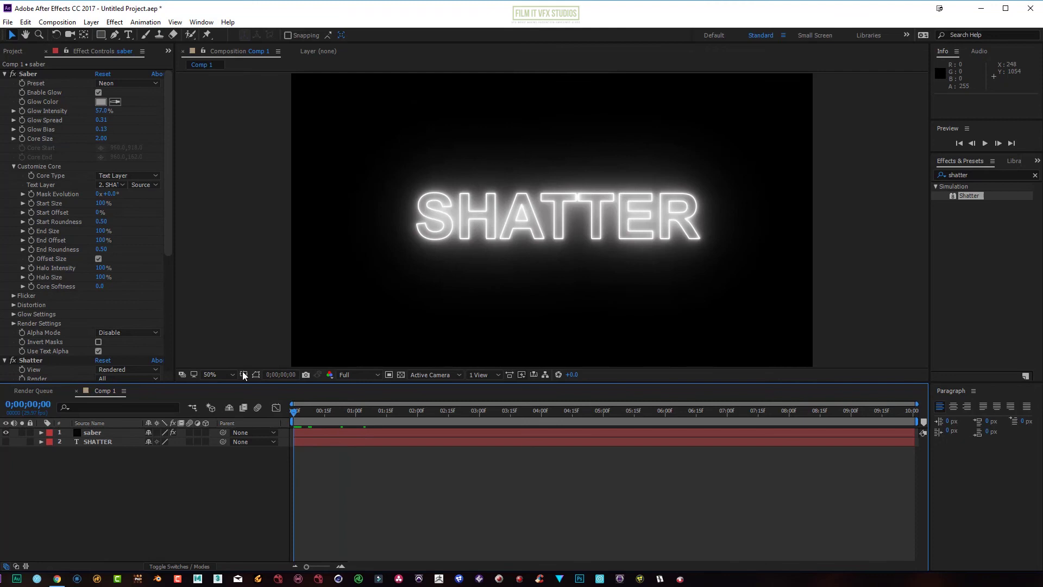
{"action": "left_click_drag", "start_coordinate": [166, 208], "coordinate": [170, 338]}
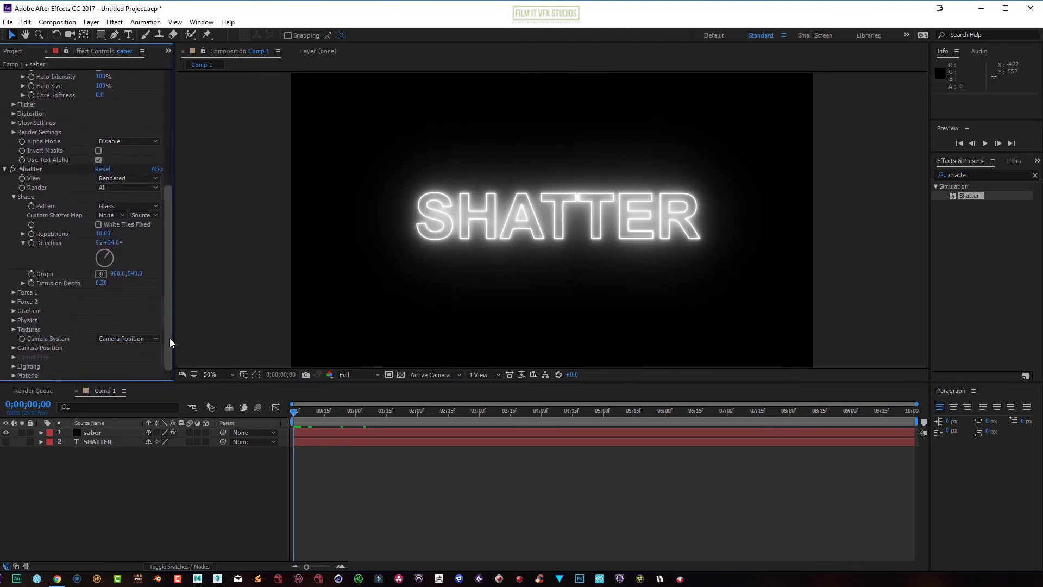
Expand Shatter's Physics settings on the saber layer and set Rotation Speed to 0.36.
{"action": "left_click", "coordinate": [13, 320]}
{"action": "scroll", "coordinate": [89, 329], "scroll_direction": "down", "scroll_amount": 1}
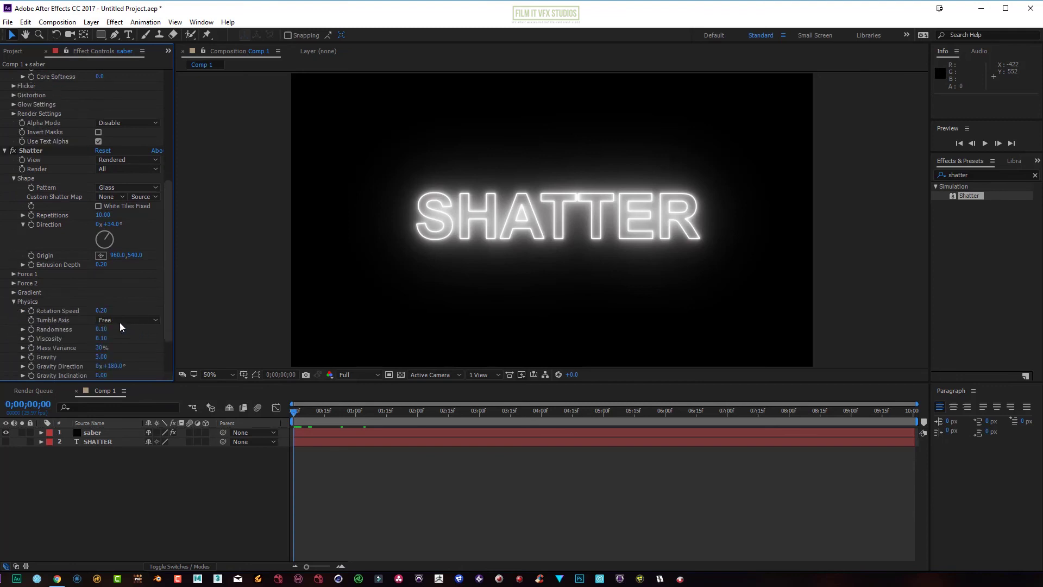
{"action": "left_click", "coordinate": [102, 310]}
{"action": "left_click_drag", "start_coordinate": [104, 311], "coordinate": [170, 303]}
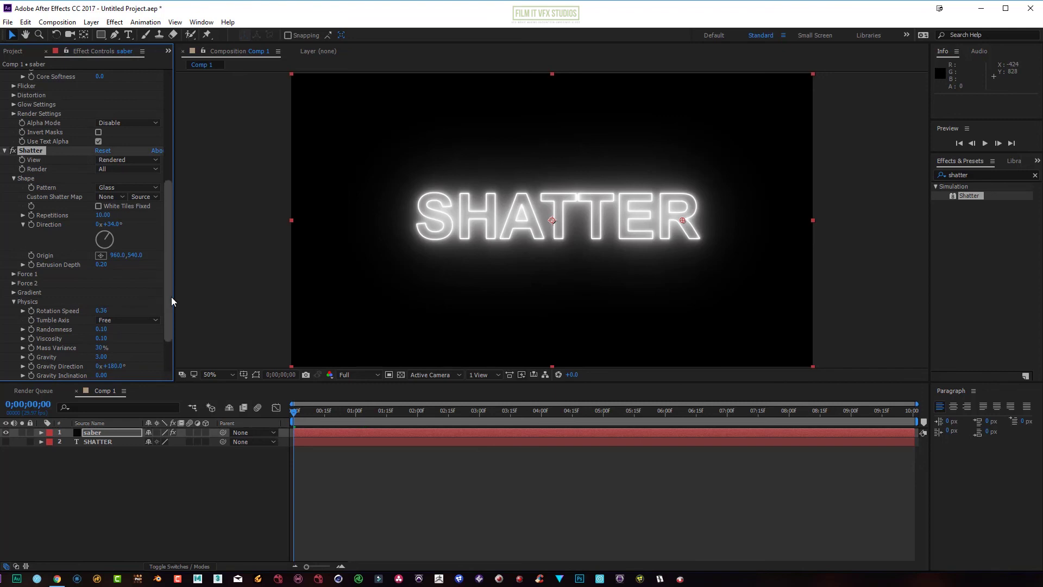
{"action": "left_click_drag", "start_coordinate": [169, 299], "coordinate": [170, 319]}
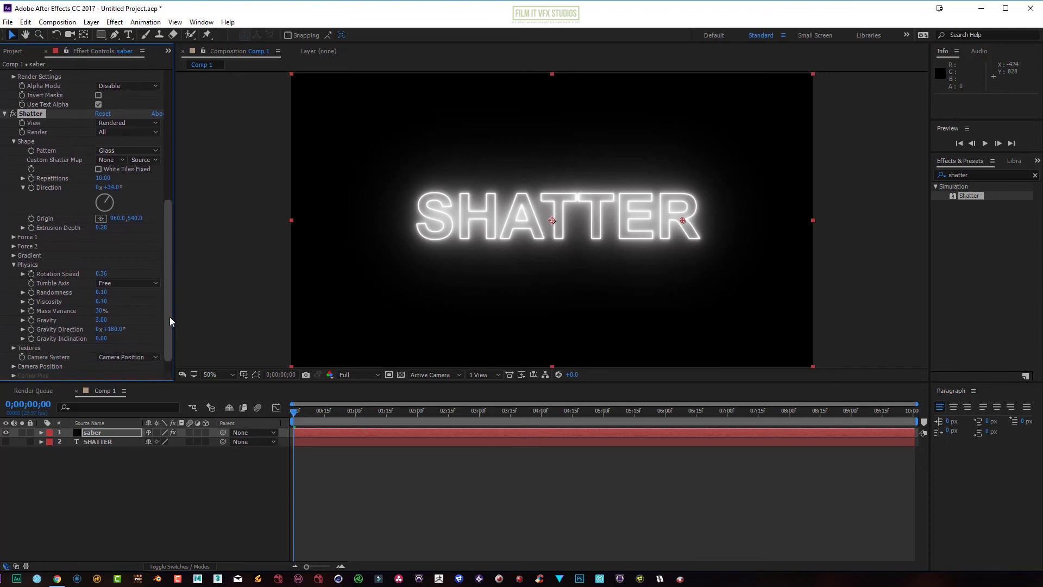